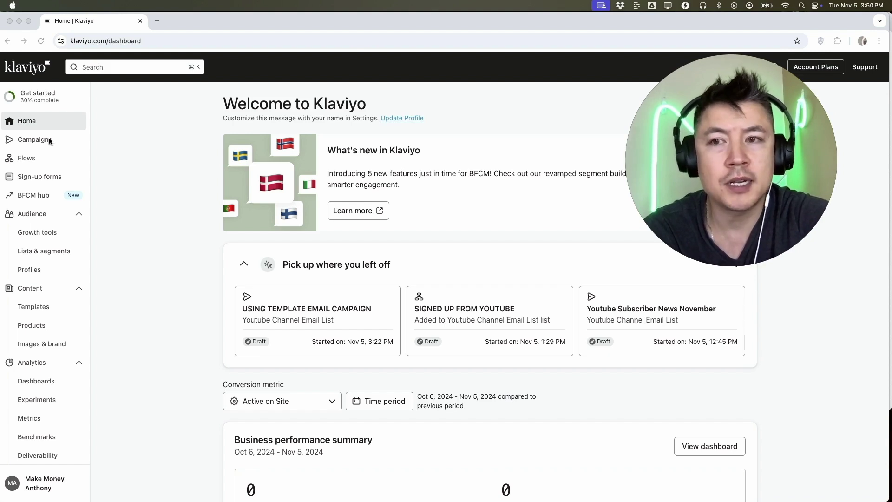
Open the library of pre-built flow ideas and show all of its flows
click(24, 158)
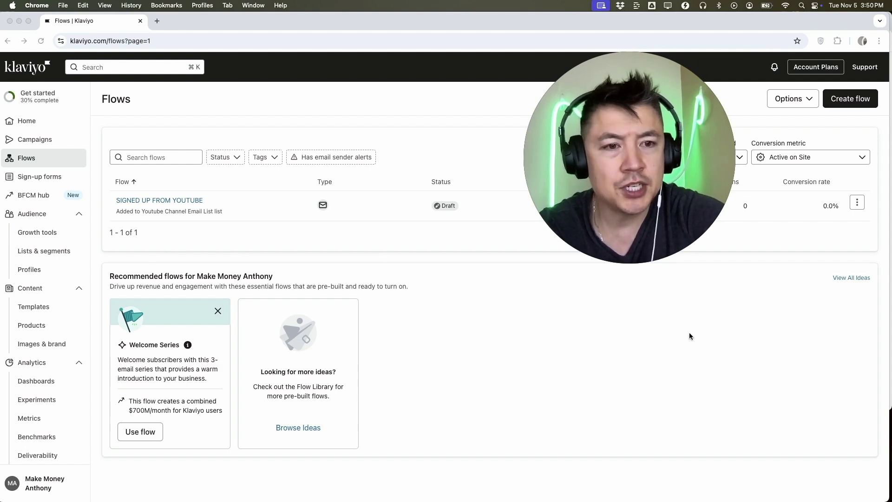
click(849, 278)
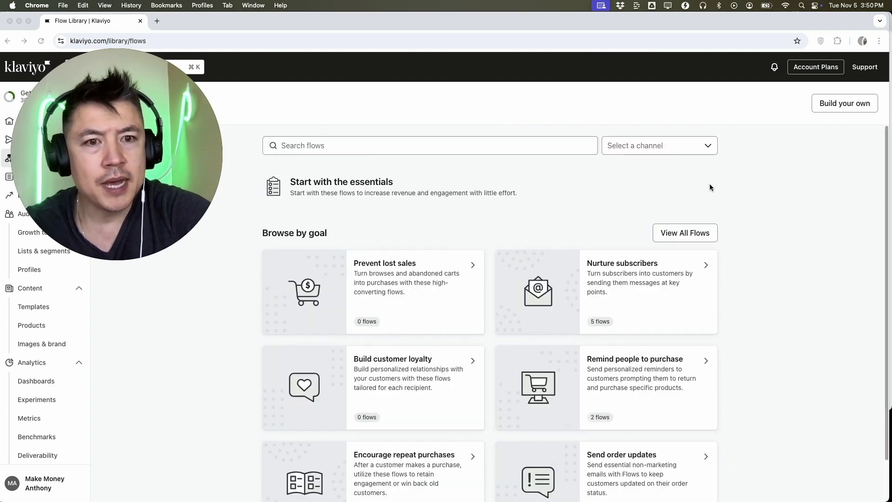
click(680, 233)
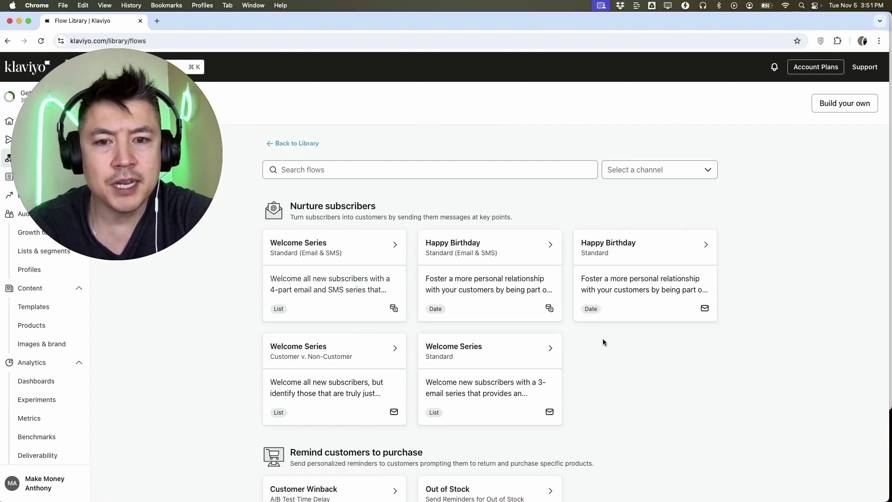
Look through the pre-built flows in each goal category, from nurturing subscribers to encouraging repeat purchases and other flows
scroll(603, 341, down, 3)
scroll(603, 342, down, 10)
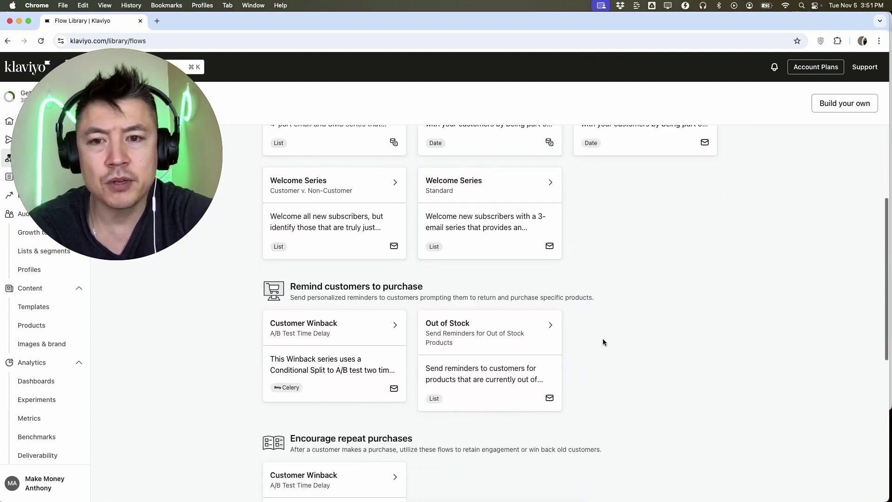
scroll(623, 311, up, 2)
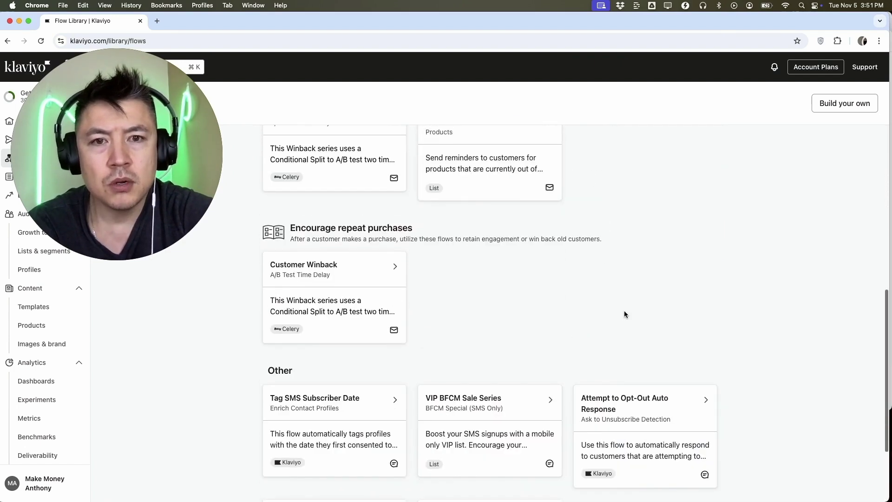
scroll(623, 314, down, 3)
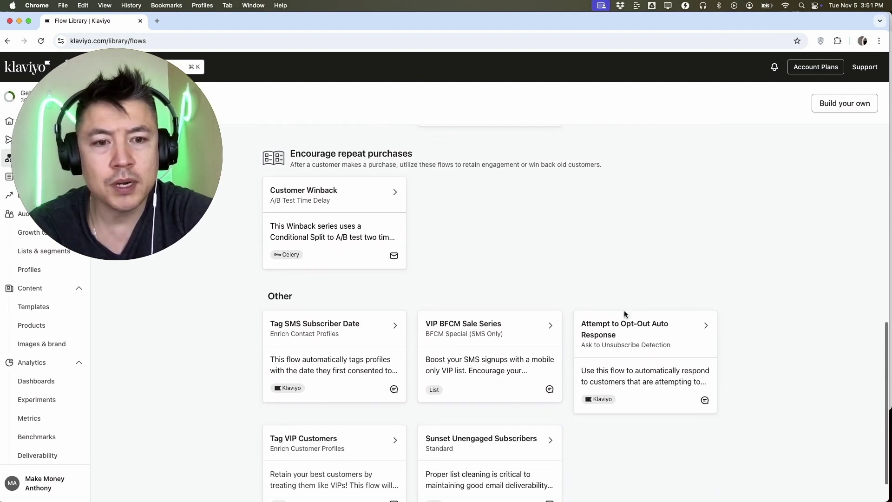
scroll(625, 270, up, 11)
scroll(630, 254, up, 1)
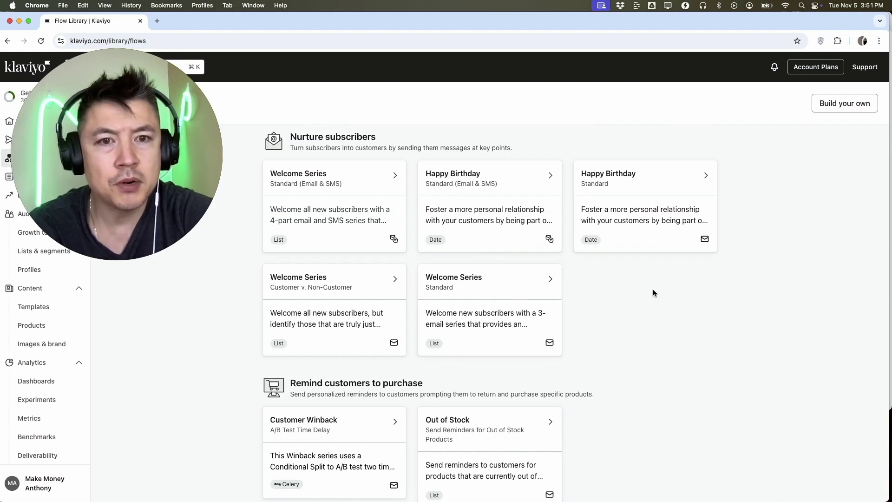
scroll(622, 255, up, 1)
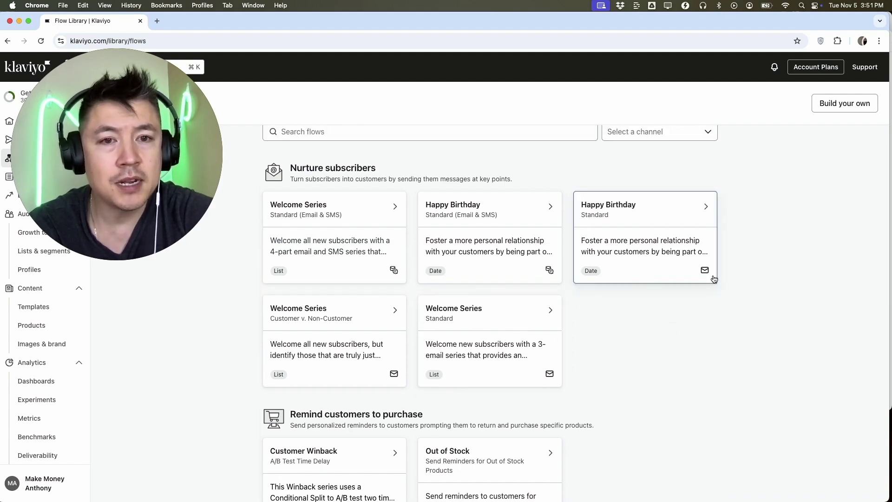
scroll(604, 228, up, 1)
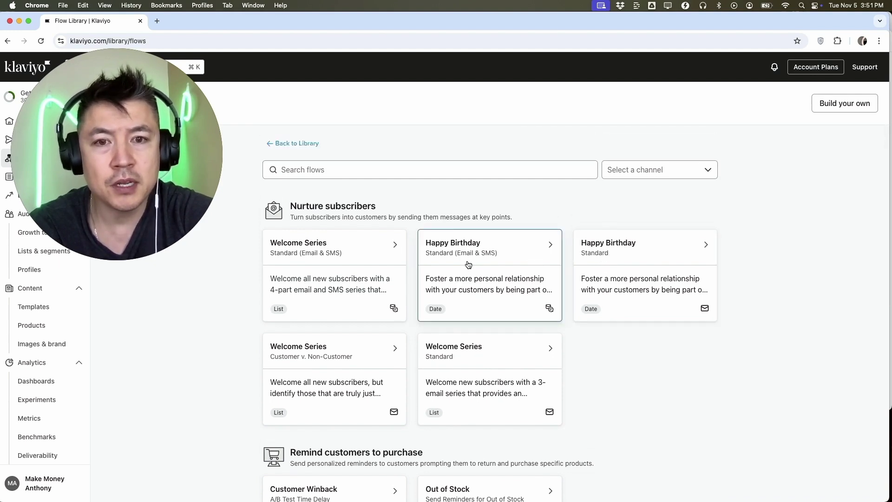
scroll(517, 297, down, 5)
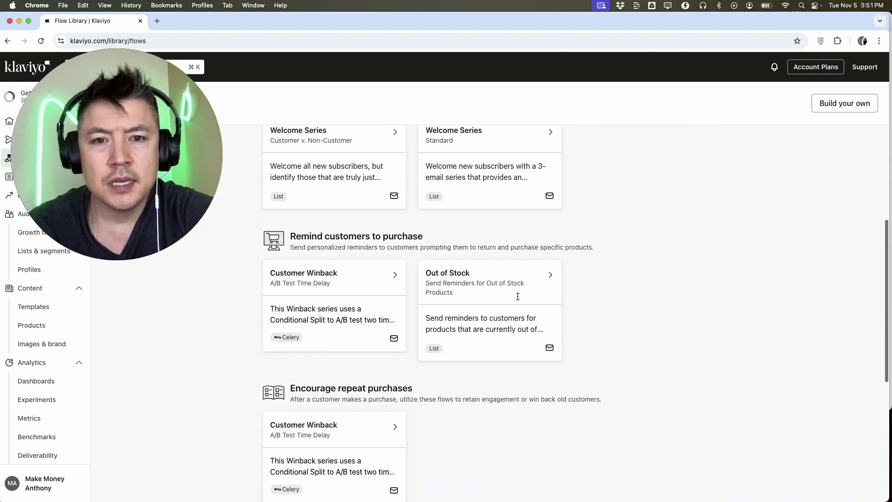
scroll(534, 316, up, 3)
scroll(548, 330, down, 1)
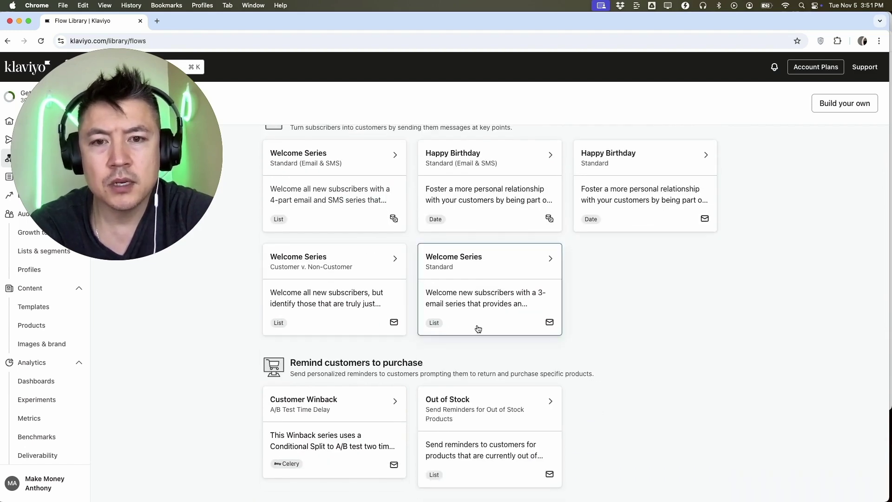
scroll(589, 344, down, 4)
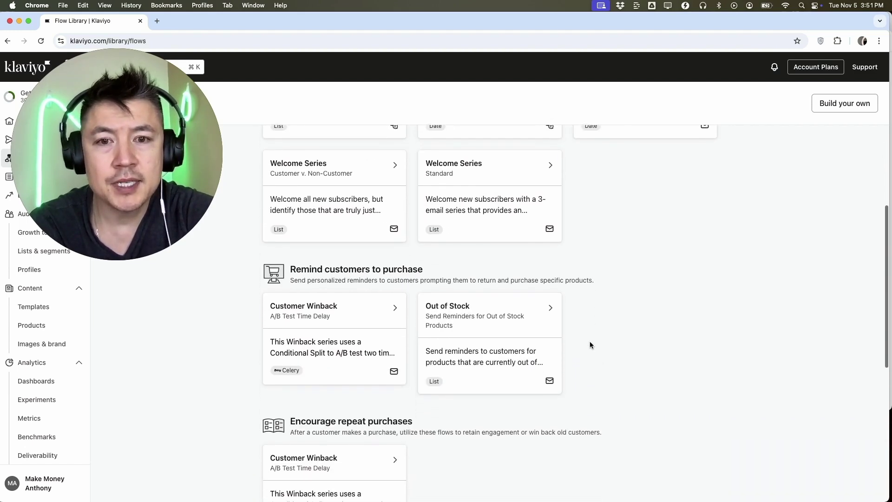
scroll(497, 211, up, 8)
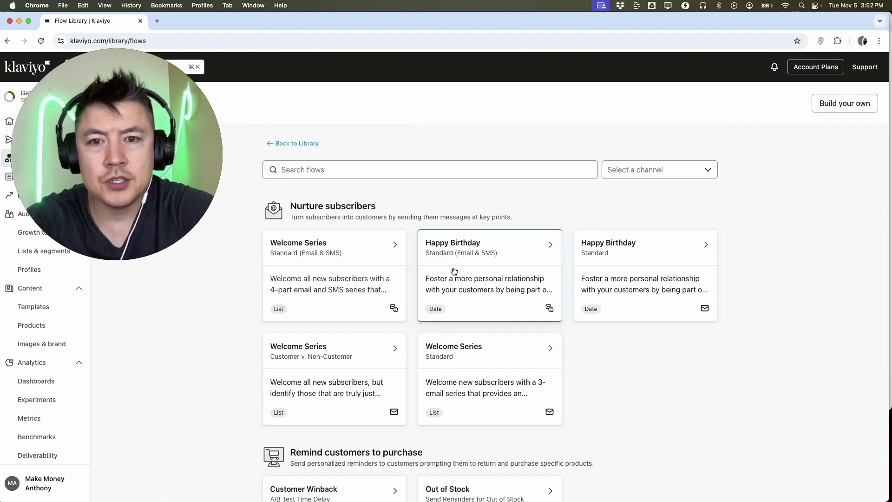
Choose the Standard Welcome Series email flow and name it "Subs that signed up through Twitter"
click(495, 382)
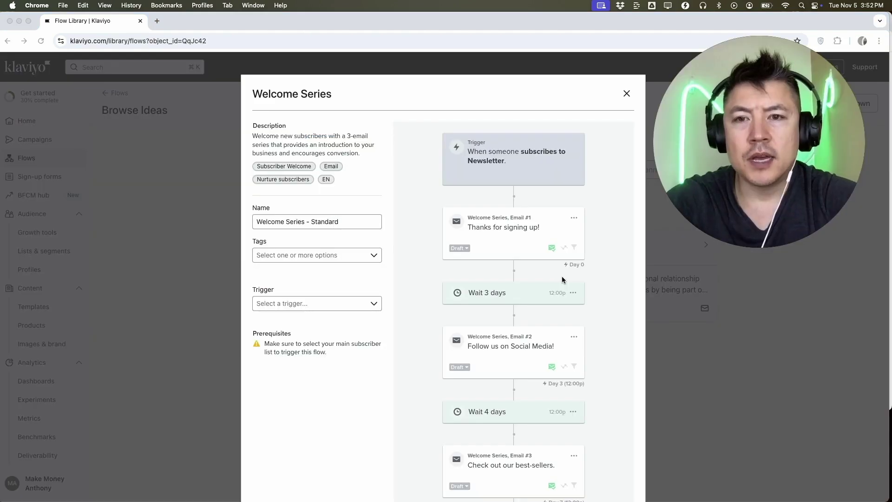
triple_click(343, 221)
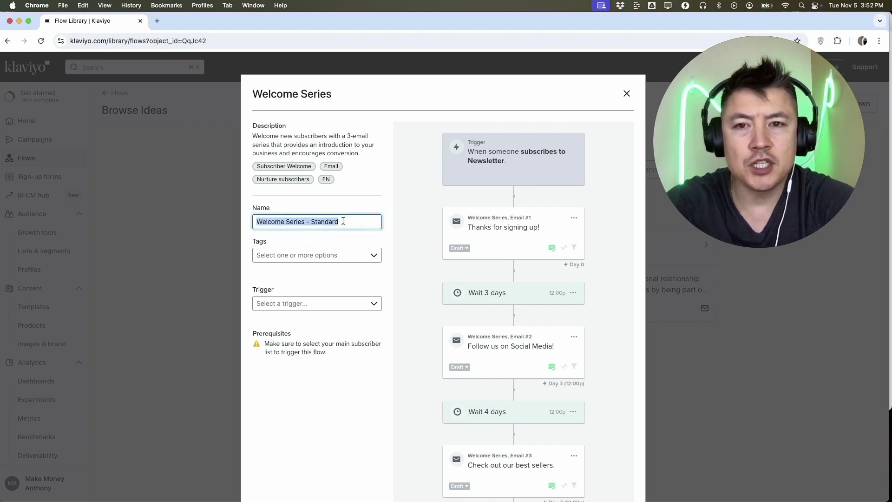
text(if)
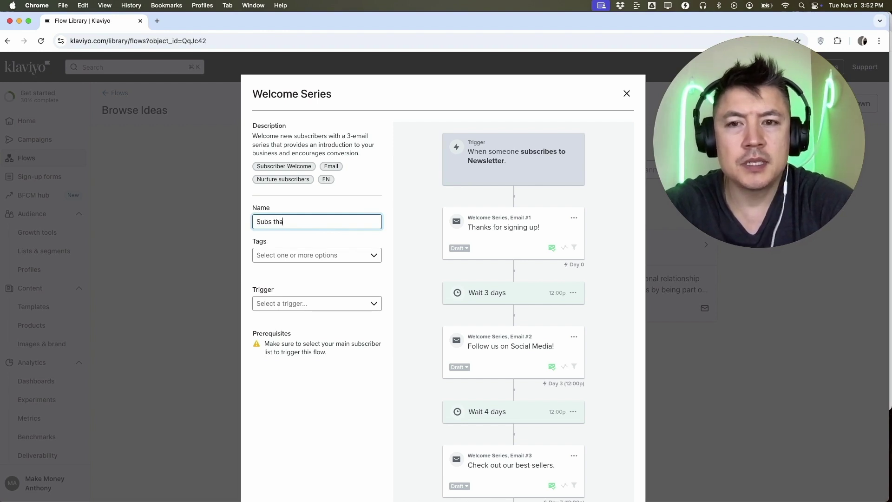
text(Twitter)
Create a new tag "twitter" and assign it to the flow
click(342, 256)
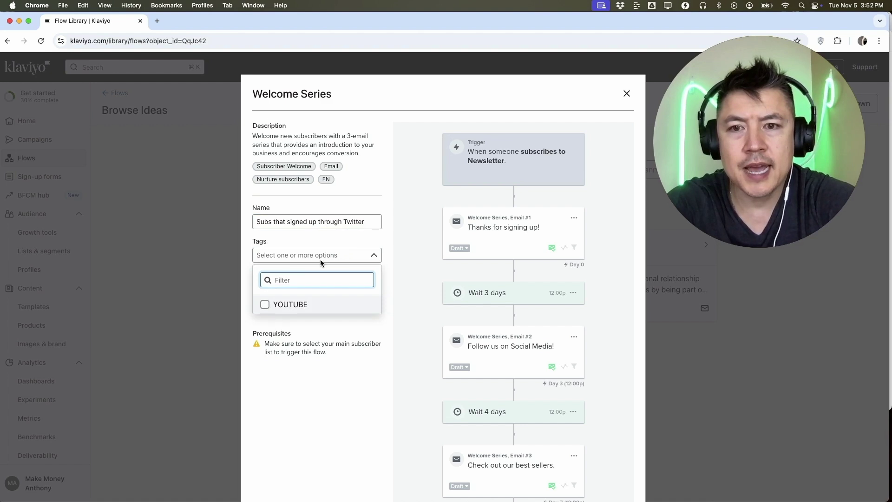
text(twitt)
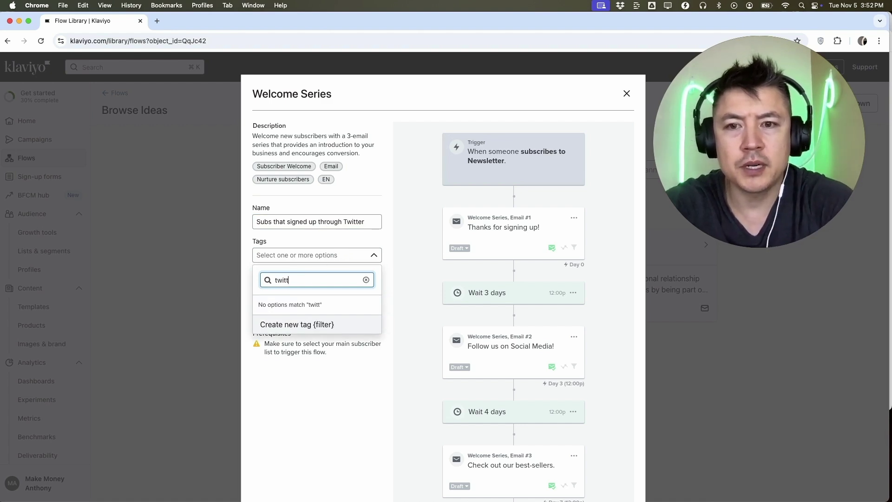
text(er)
key(Return)
click(393, 284)
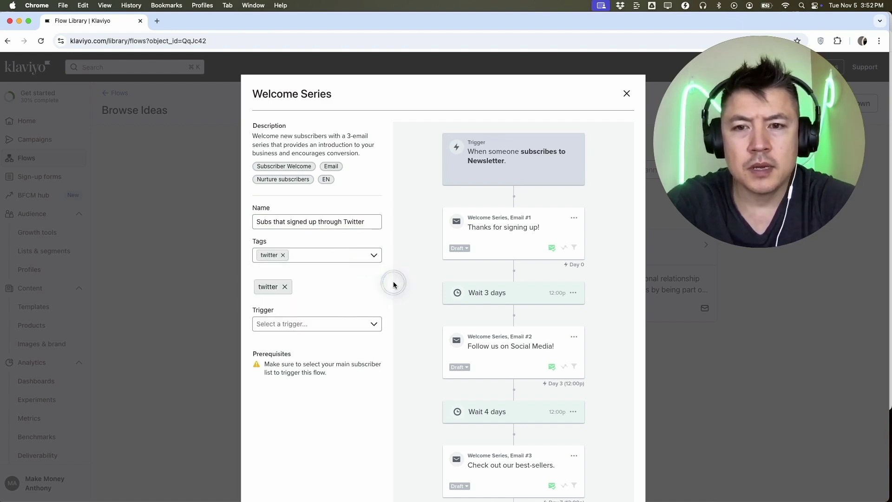
Set Youtube Channel Email List as the trigger and create the flow
click(276, 325)
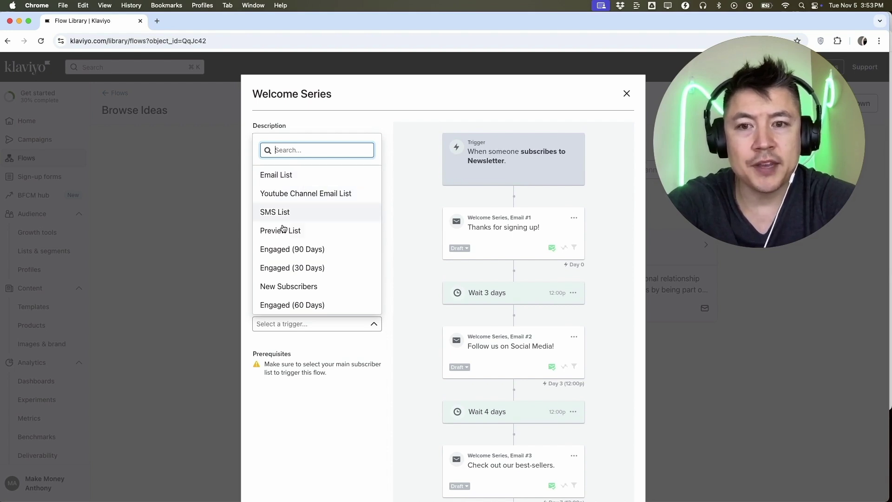
scroll(299, 229, down, 2)
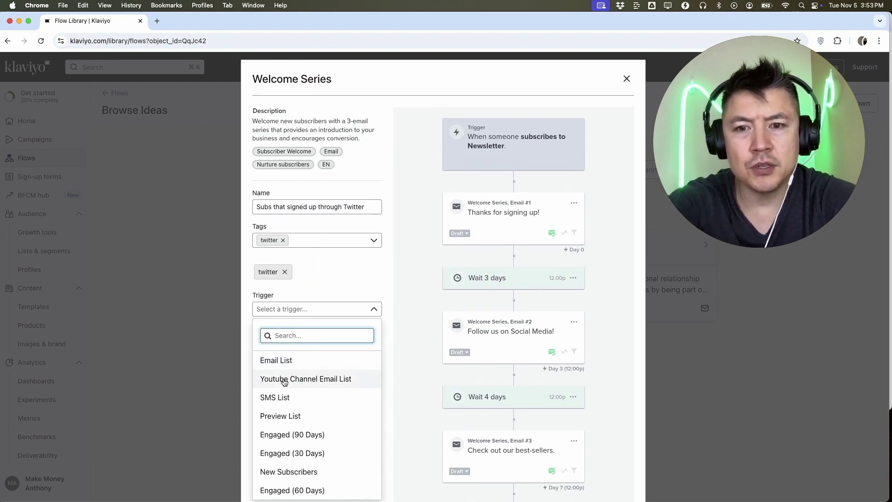
click(302, 378)
scroll(389, 346, down, 3)
scroll(389, 346, up, 4)
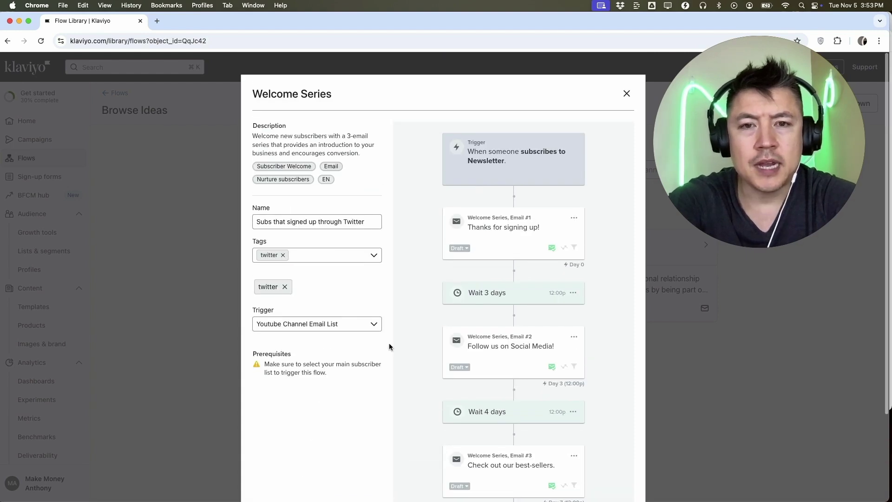
scroll(434, 223, down, 4)
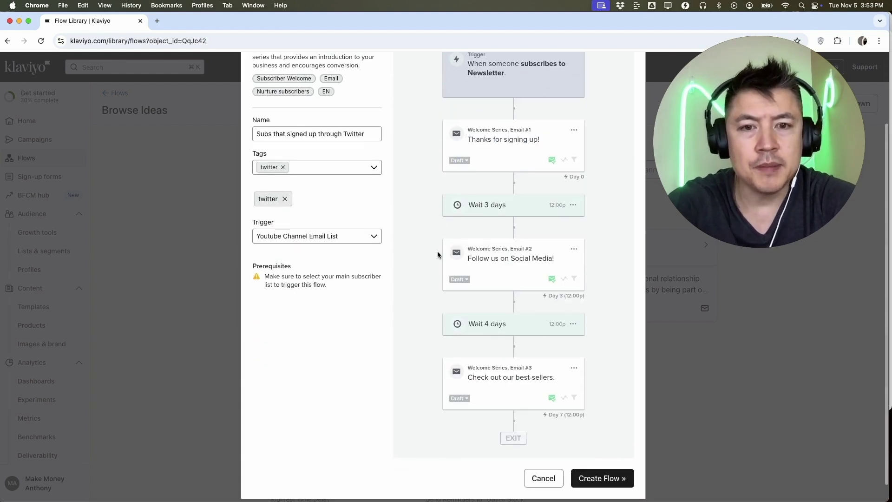
click(602, 478)
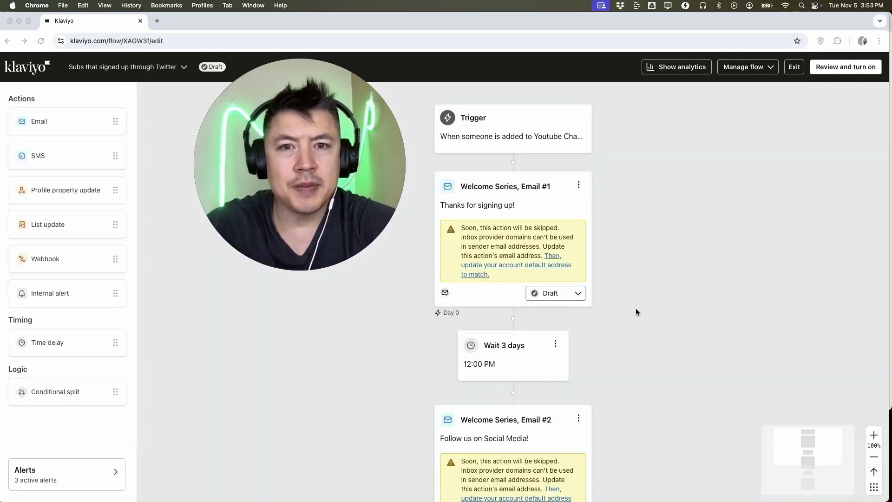
Examine the new flow's sequence from trigger to end, including its three welcome emails and the time delays between them
scroll(635, 308, down, 3)
scroll(636, 309, down, 5)
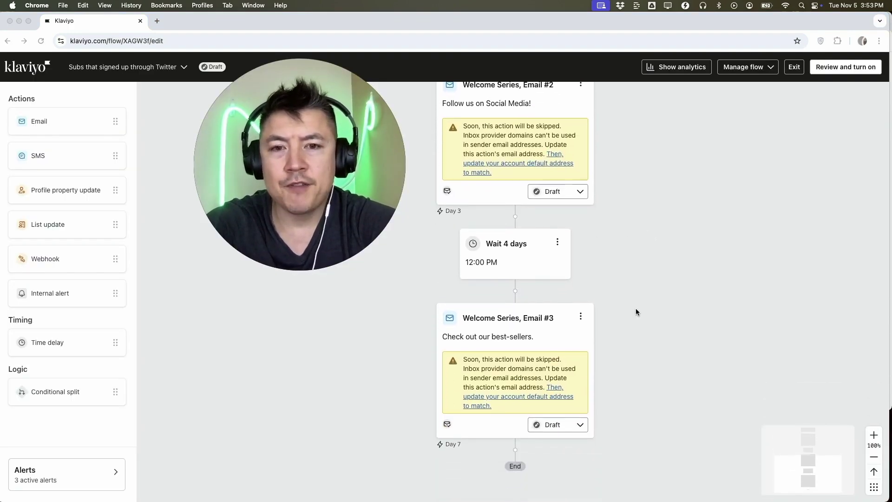
scroll(636, 308, up, 10)
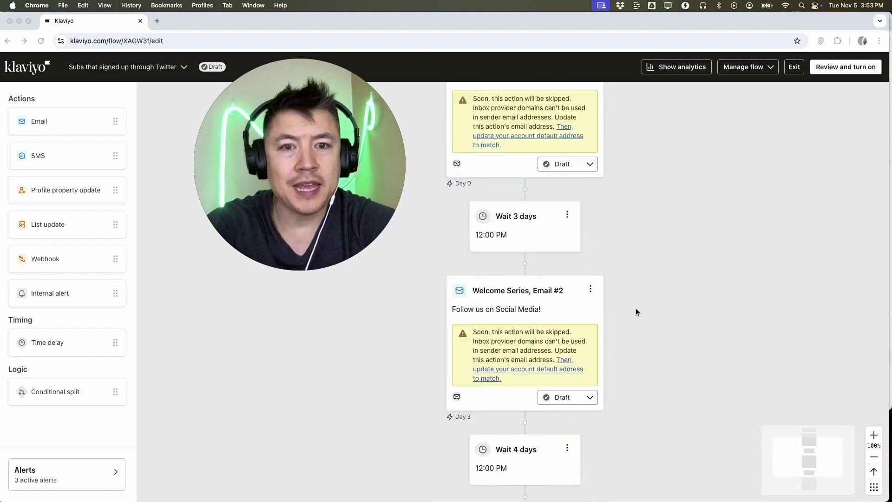
scroll(632, 333, down, 6)
scroll(633, 332, up, 2)
scroll(632, 333, down, 1)
click(873, 456)
click(873, 456)
drag(600, 367, 610, 339)
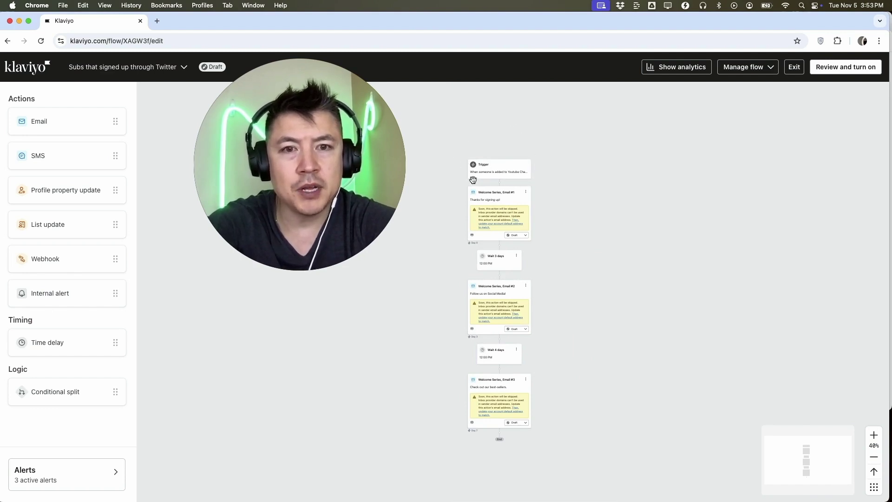
click(874, 435)
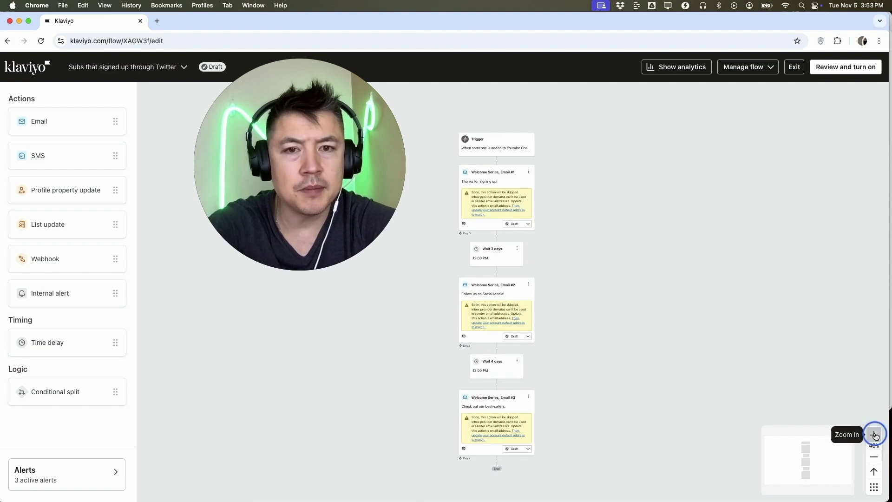
scroll(664, 264, up, 3)
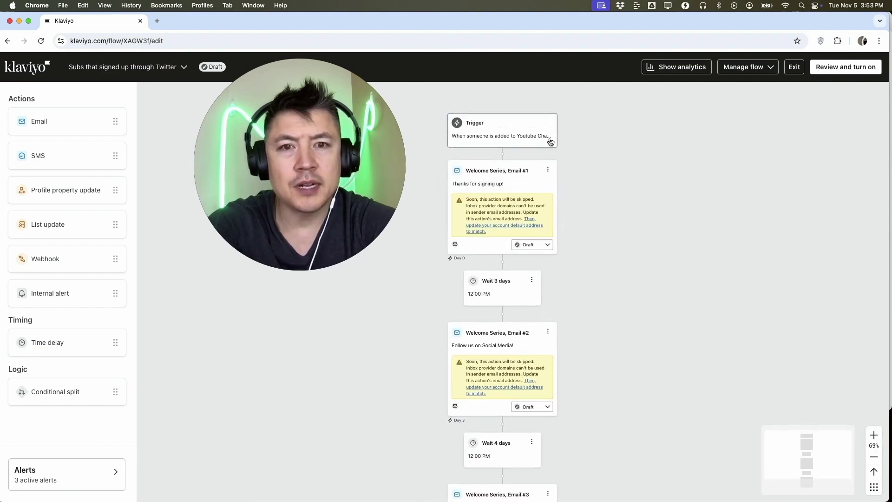
scroll(546, 235, down, 1)
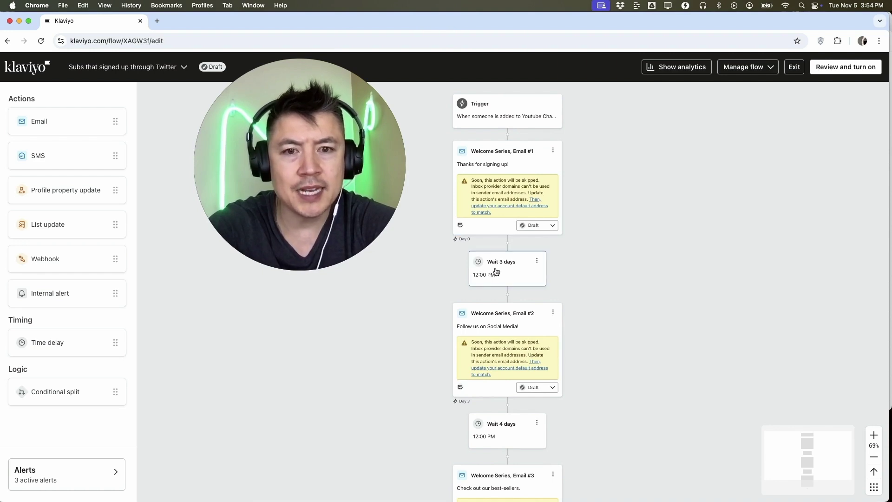
scroll(599, 315, down, 2)
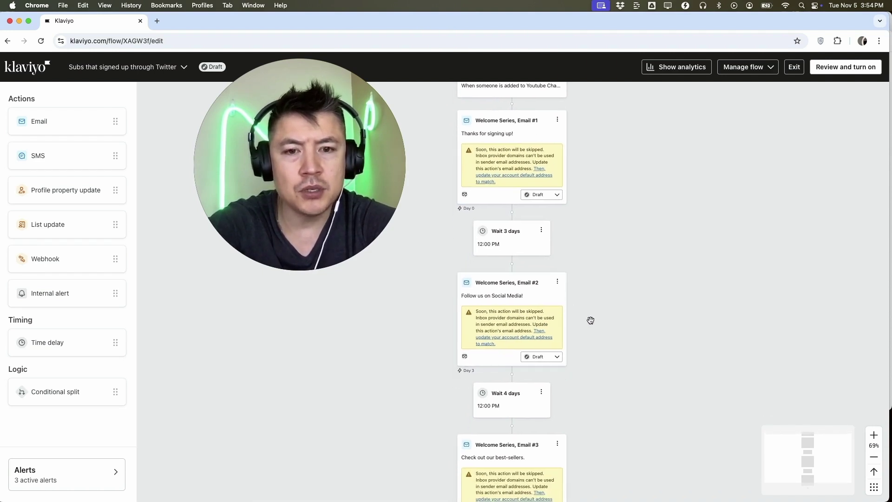
scroll(590, 320, down, 3)
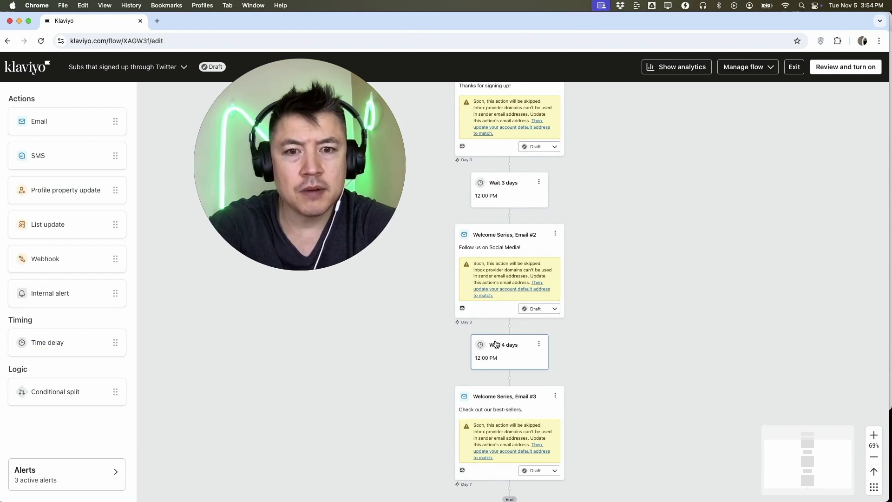
scroll(545, 364, down, 3)
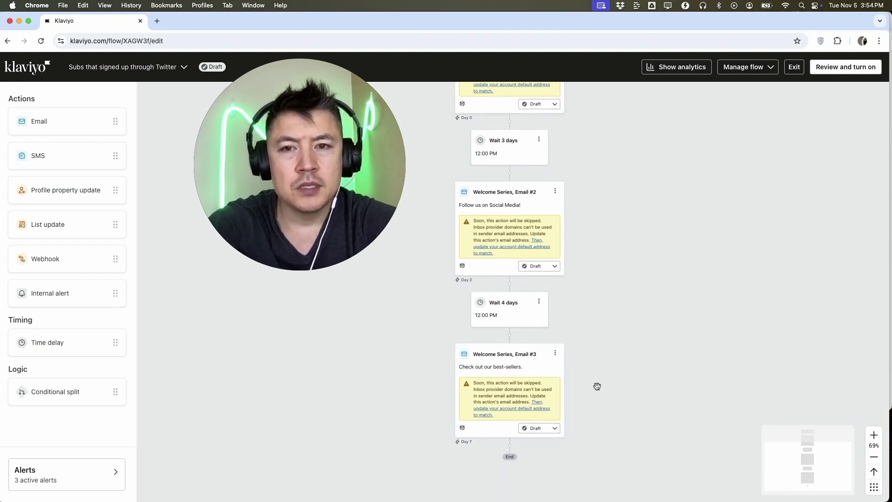
scroll(621, 321, up, 8)
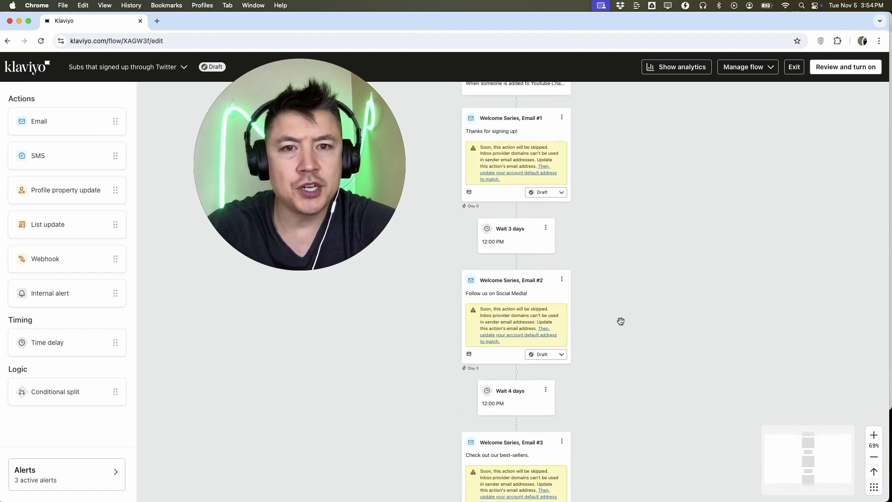
scroll(621, 321, up, 2)
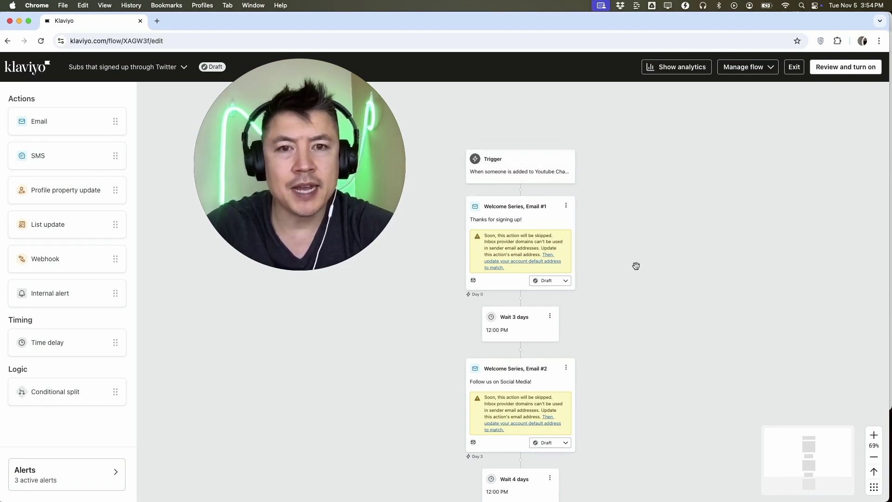
Delete the Welcome Series, Email #3 action from the end of the flow
scroll(635, 265, down, 1)
scroll(635, 265, down, 3)
scroll(635, 266, down, 2)
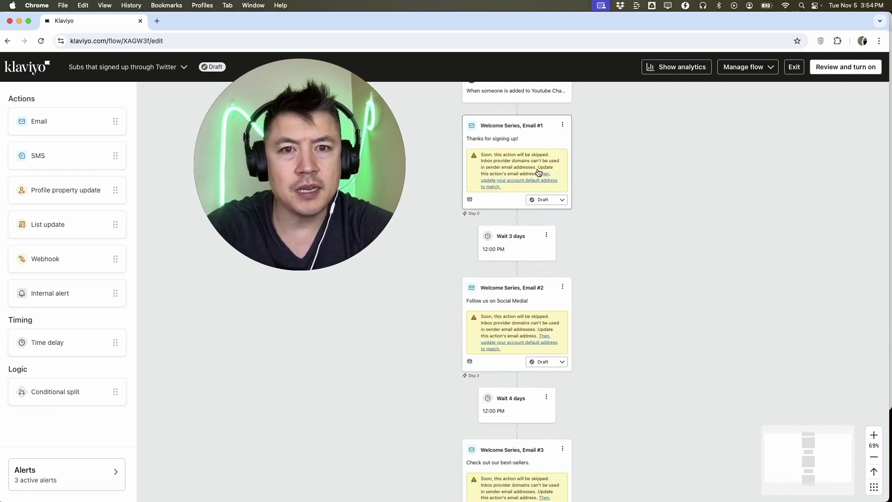
scroll(556, 165, down, 2)
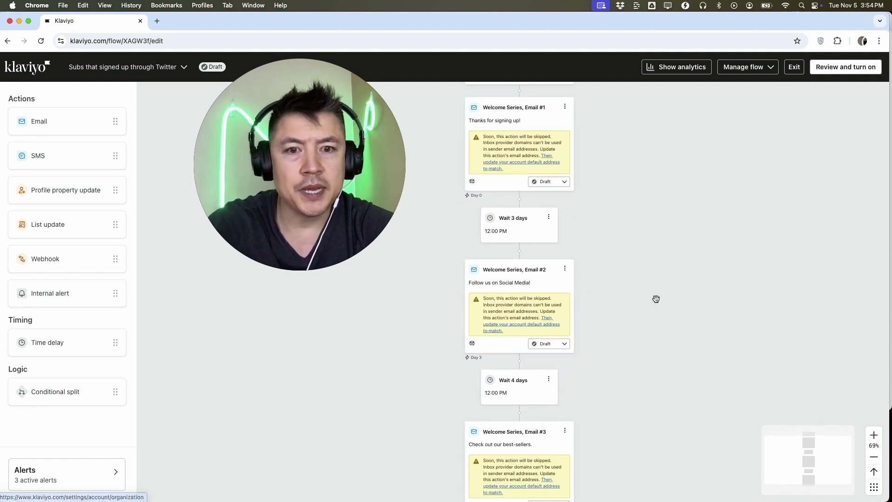
scroll(637, 340, up, 5)
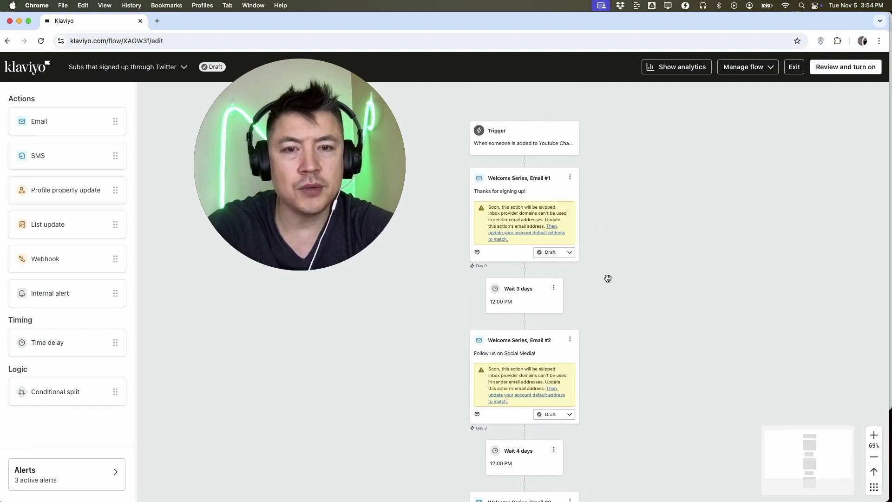
scroll(608, 280, down, 20)
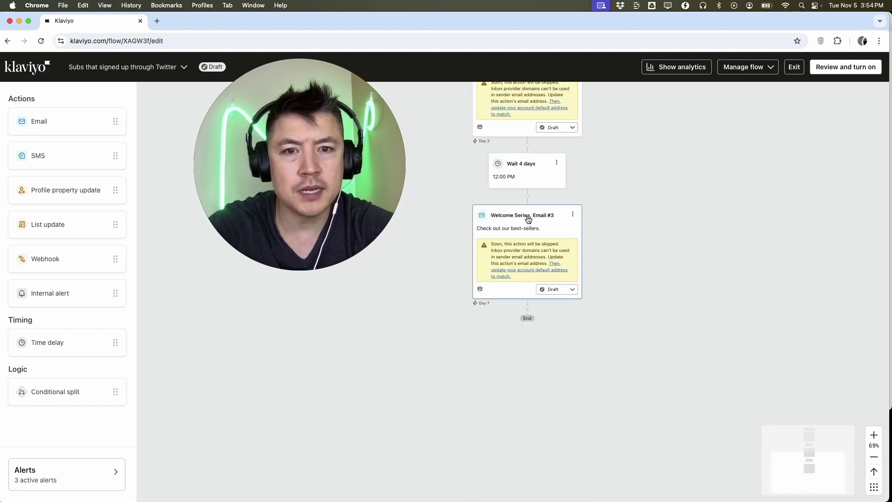
click(573, 213)
click(584, 266)
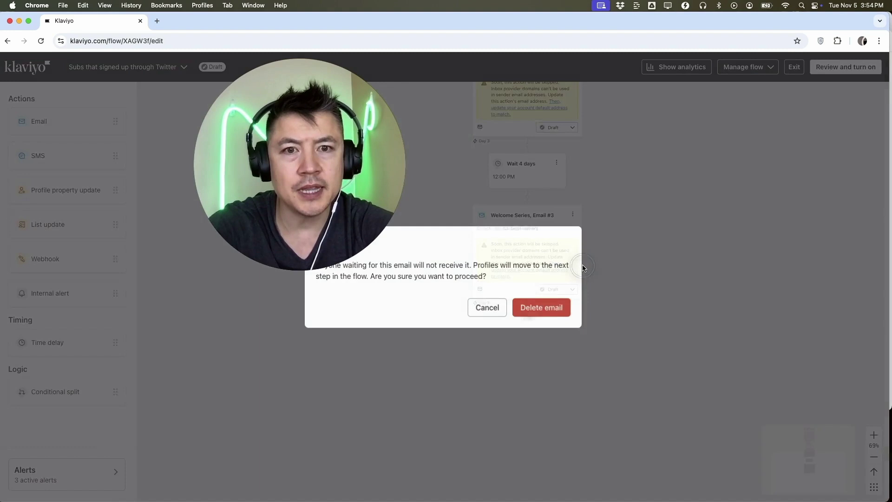
click(544, 305)
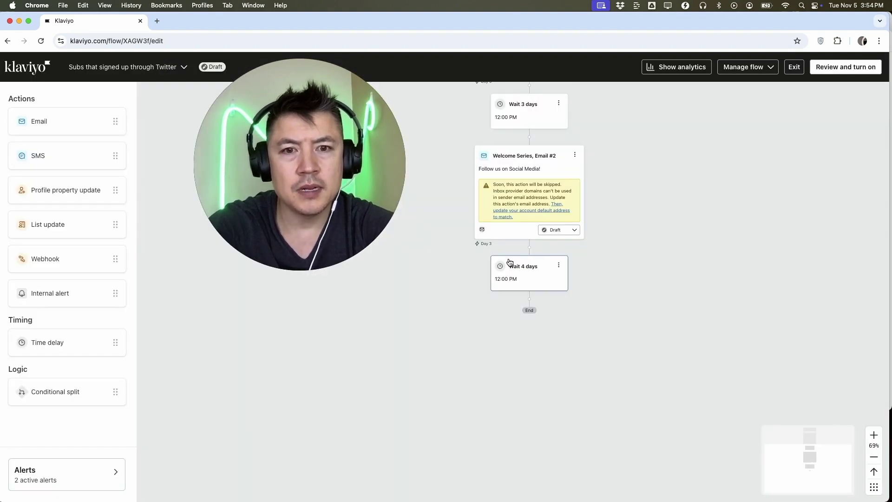
Delete the 4-day wait that follows Welcome Series, Email #2
click(560, 266)
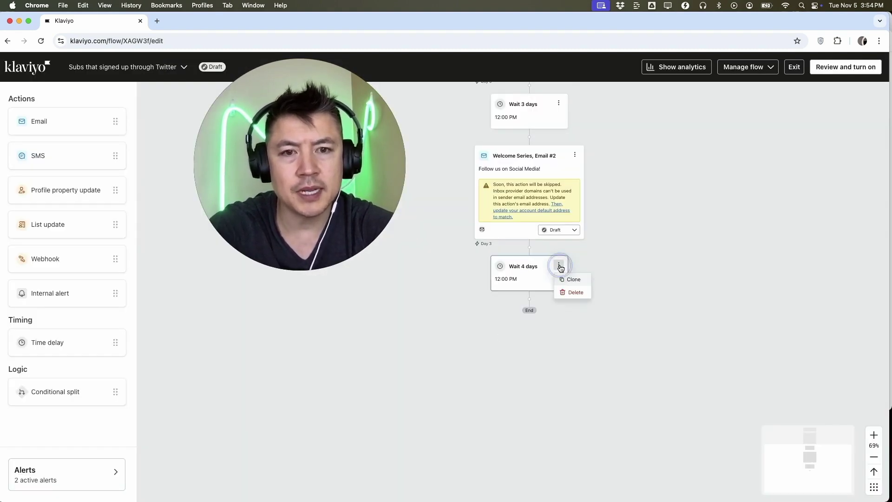
click(574, 292)
click(544, 308)
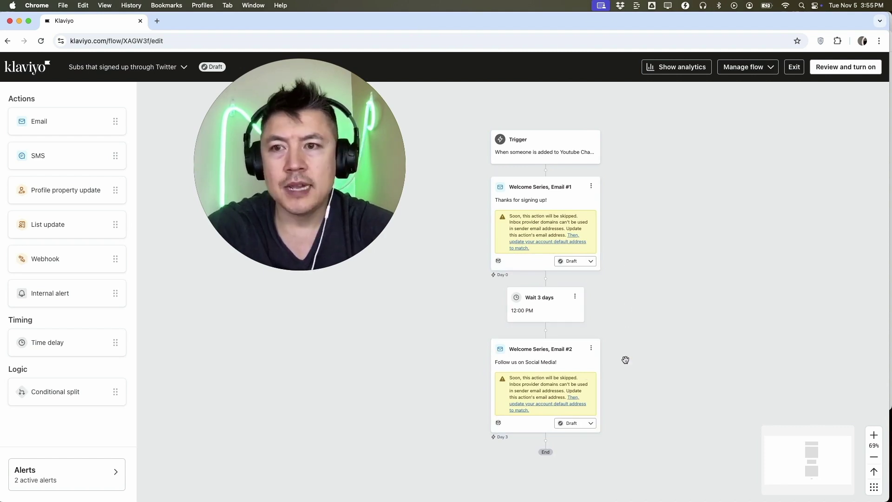
Add a time delay after Welcome Series, Email #2, set it to 2 days and save it
scroll(437, 385, down, 2)
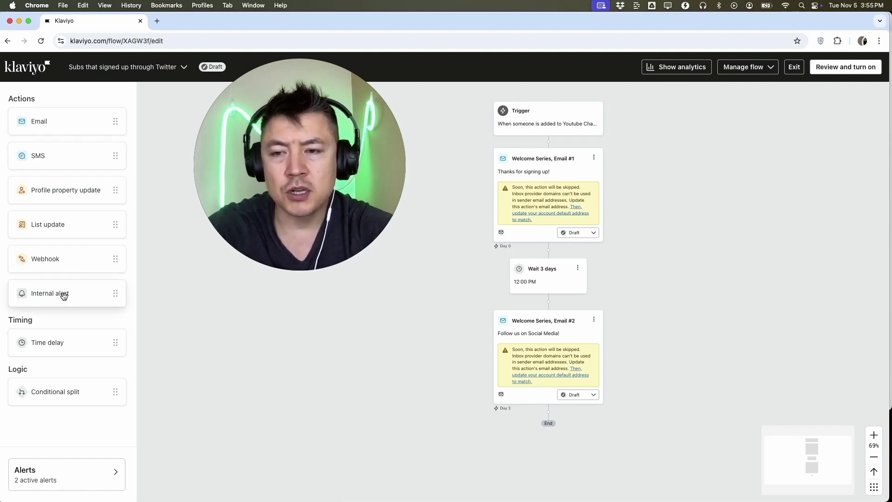
drag(56, 343, 534, 425)
scroll(552, 418, down, 2)
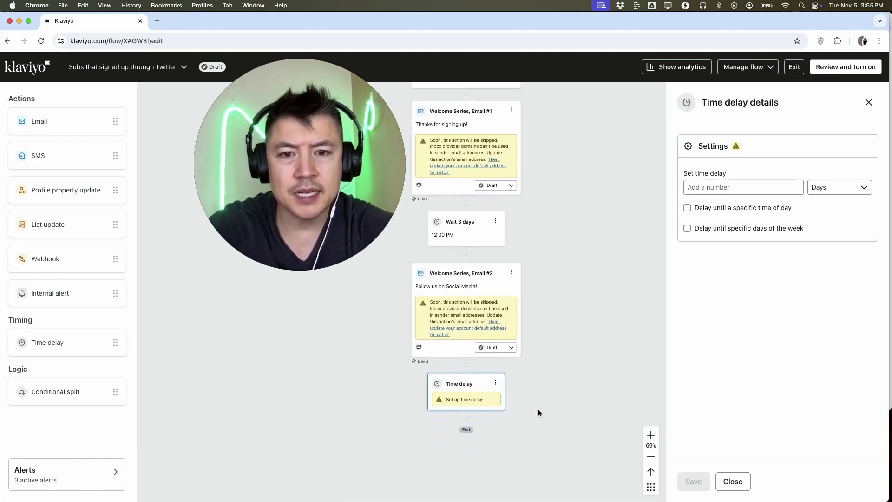
click(746, 186)
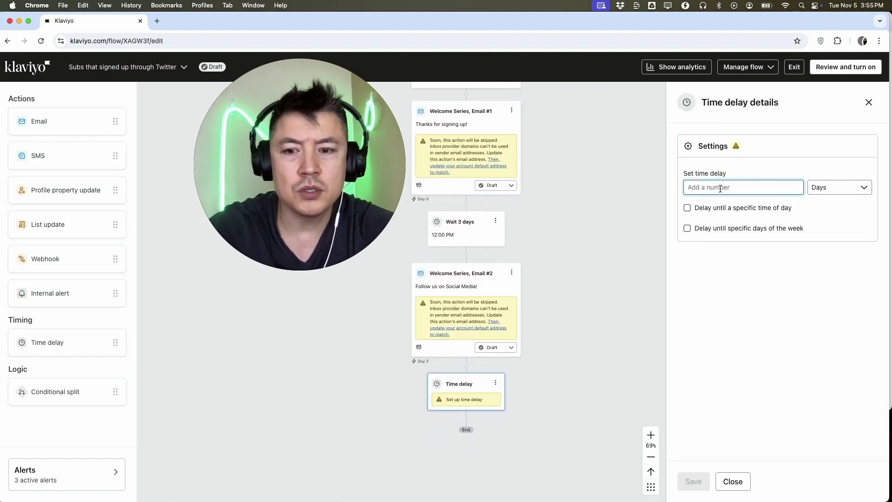
text(2)
click(692, 481)
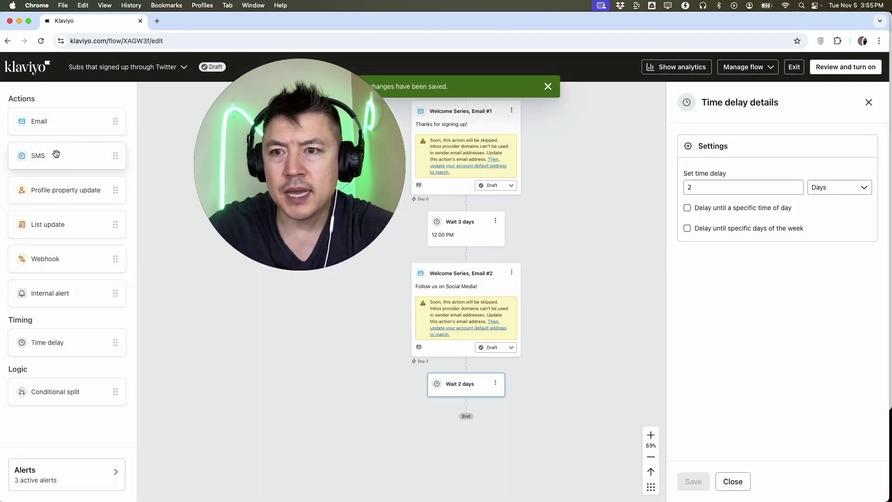
Add an SMS action after the 2-day delay at the end of the flow
drag(56, 153, 442, 423)
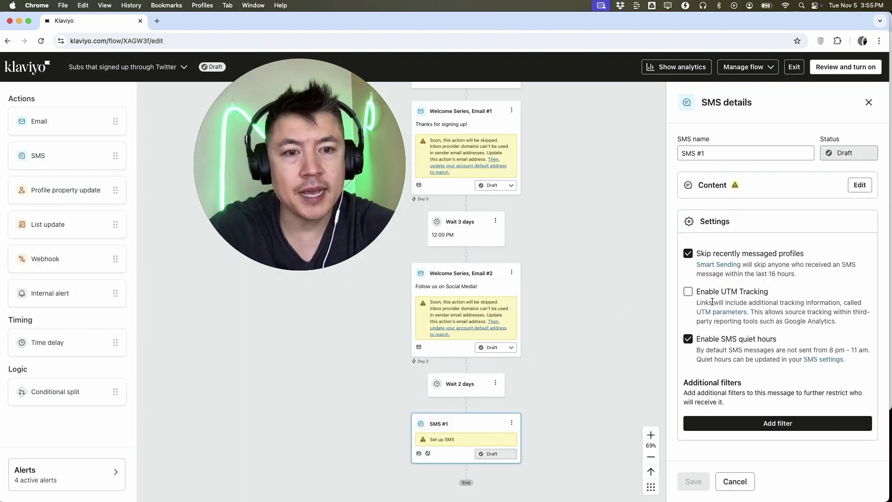
click(650, 456)
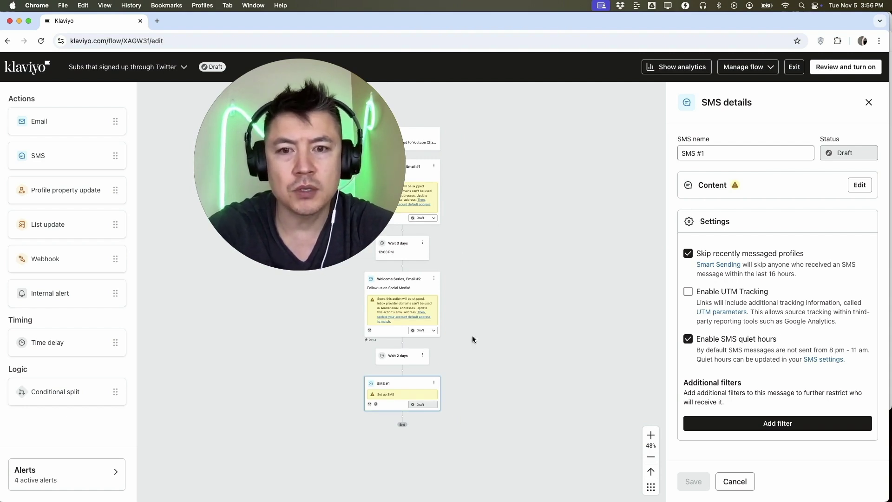
click(651, 435)
click(651, 435)
drag(497, 385, 588, 385)
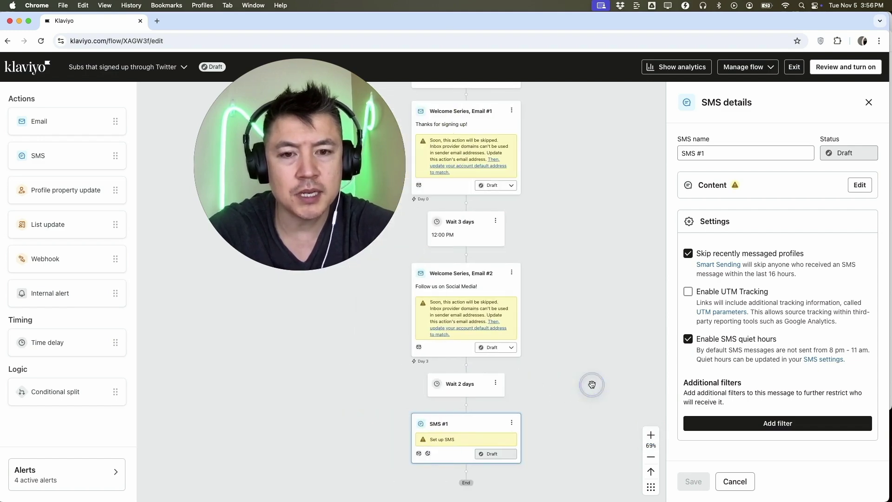
Delete the SMS action and the 2-day delay from the end of the flow
click(512, 423)
click(514, 449)
click(547, 308)
click(496, 382)
click(510, 408)
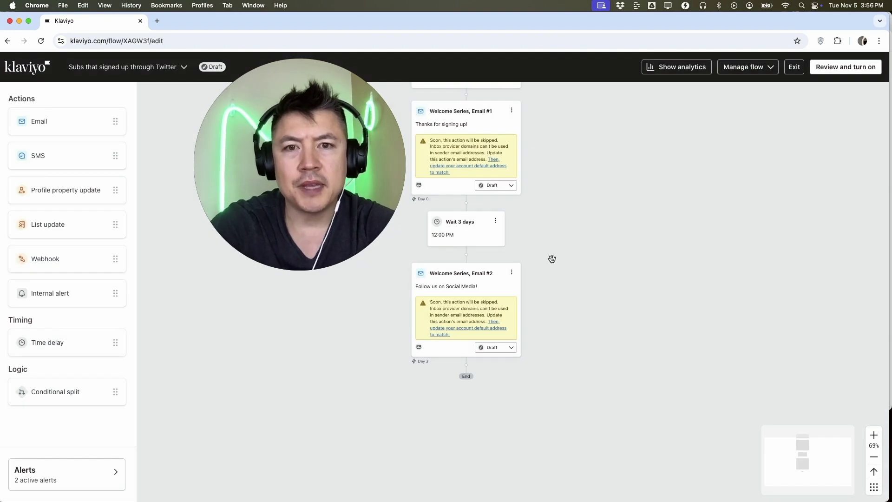
Set the time delay between the two welcome emails to 12 hours and 30 minutes and save it
scroll(622, 296, up, 5)
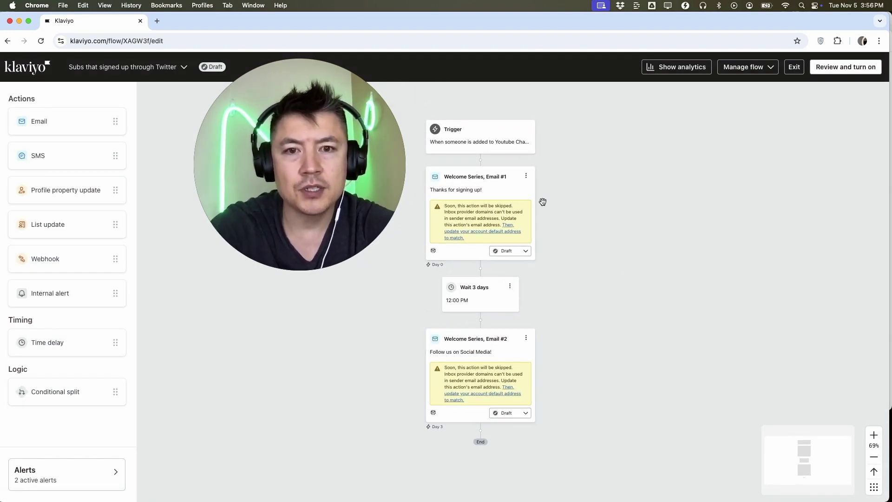
click(509, 288)
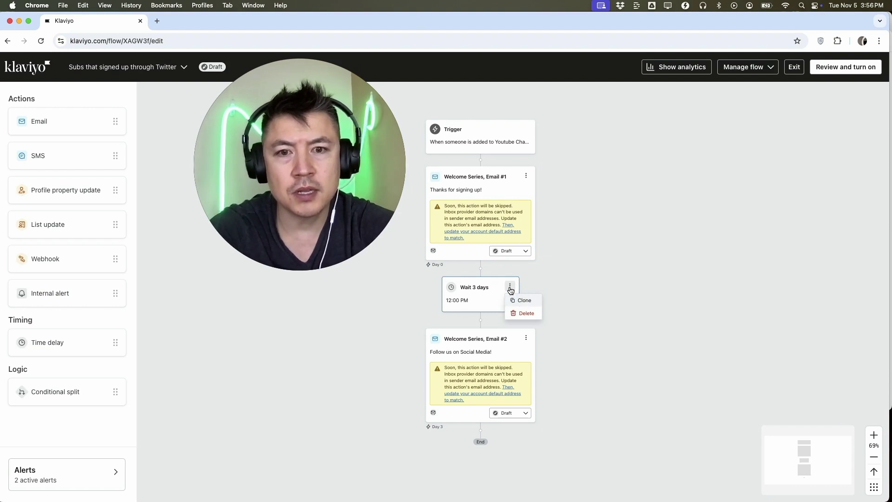
click(472, 285)
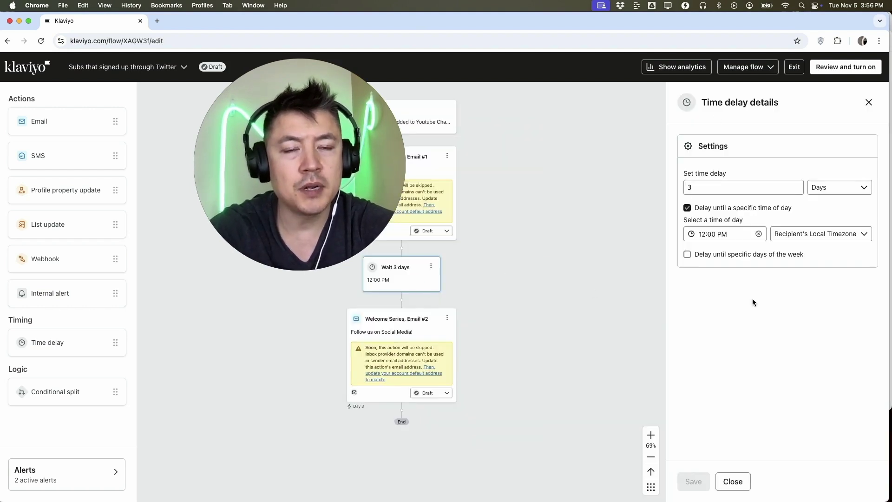
double_click(703, 190)
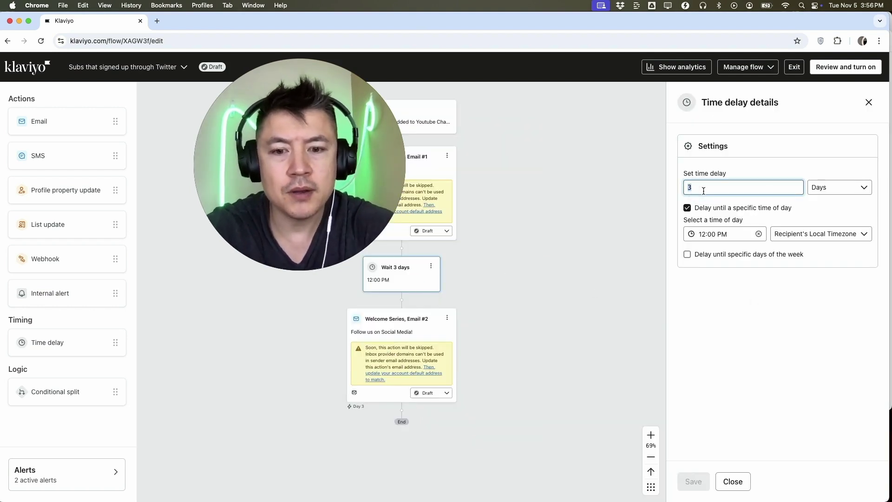
text(12)
click(832, 187)
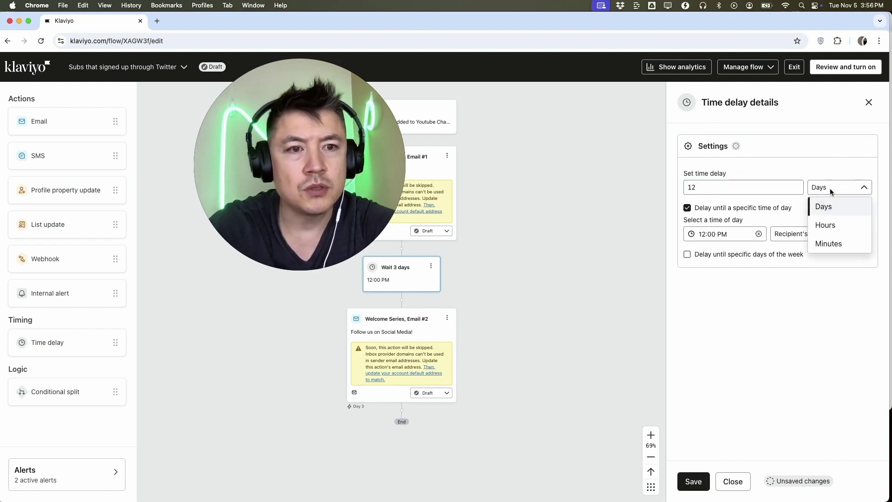
click(818, 223)
click(750, 219)
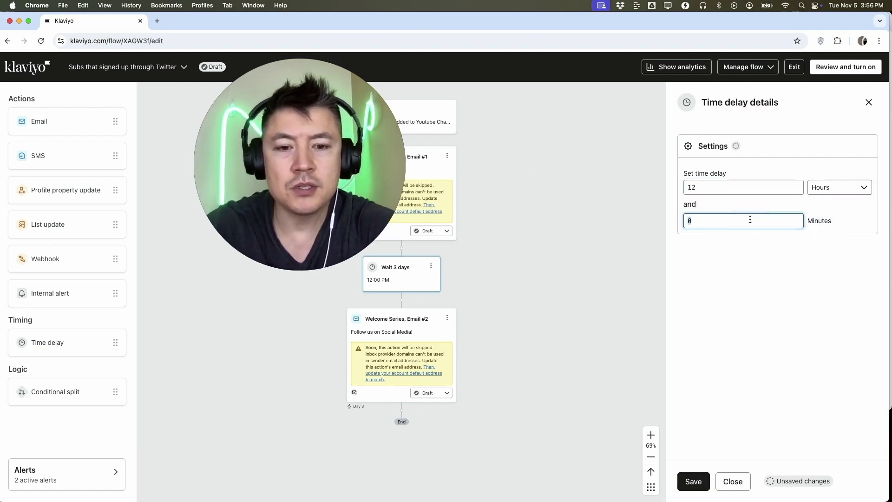
text(30)
click(693, 481)
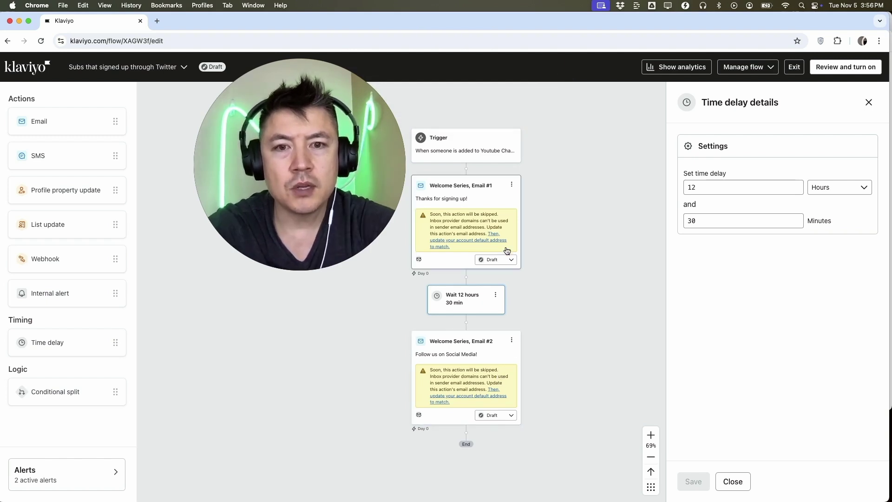
Open Welcome Series, Email #1 for editing and rename it "Twitter Subs email welcome #1"
click(511, 184)
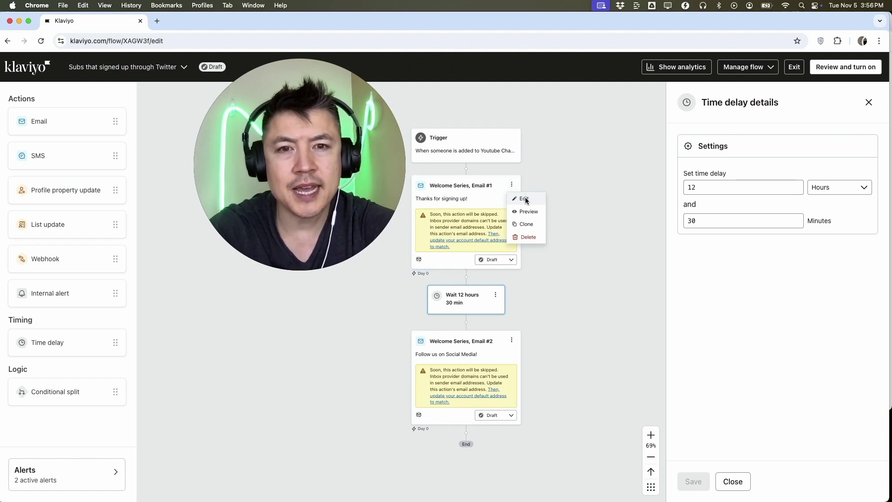
click(525, 197)
triple_click(309, 198)
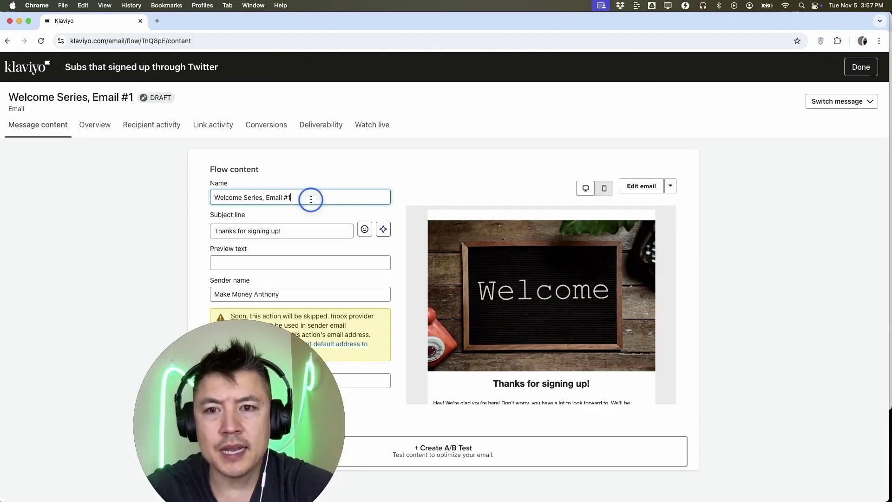
text(Twitter Subs)
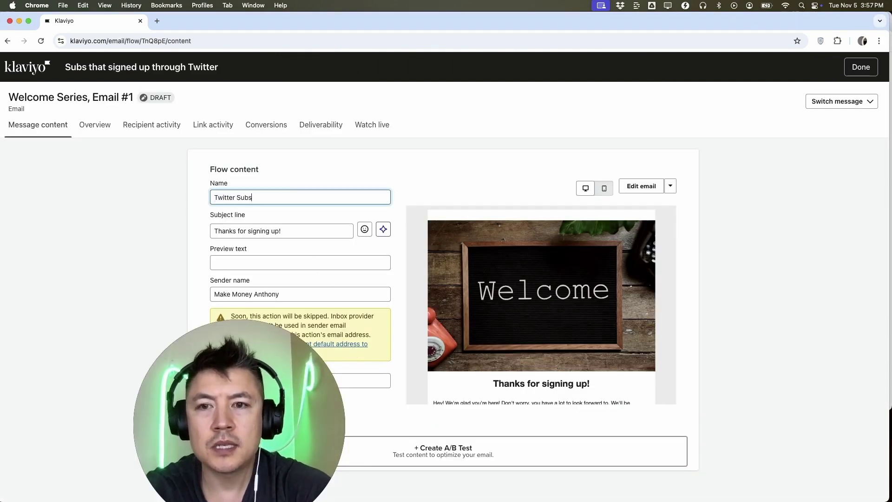
text( email welcome #1)
Write a "HEY it is" subject line introducing the sender by first name "from Twtter", and set the preview text to "this is so cool!"
triple_click(289, 235)
text(HEY it)
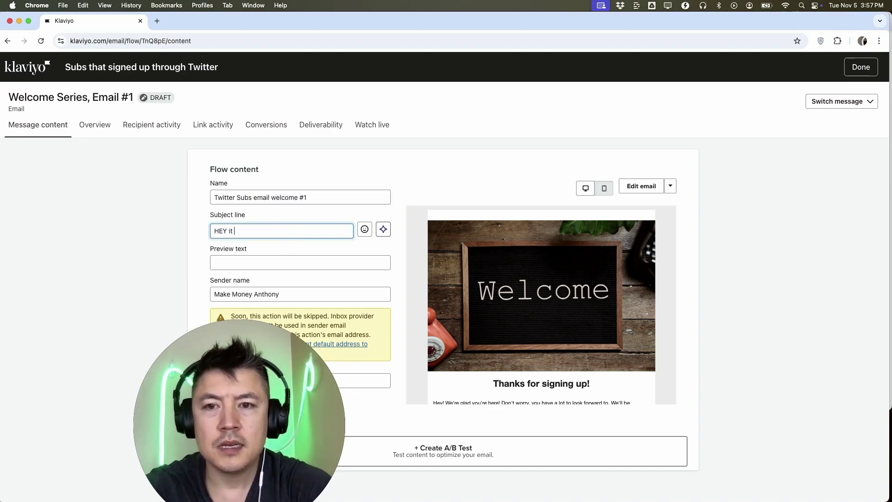
text( is Anthony from Twtter)
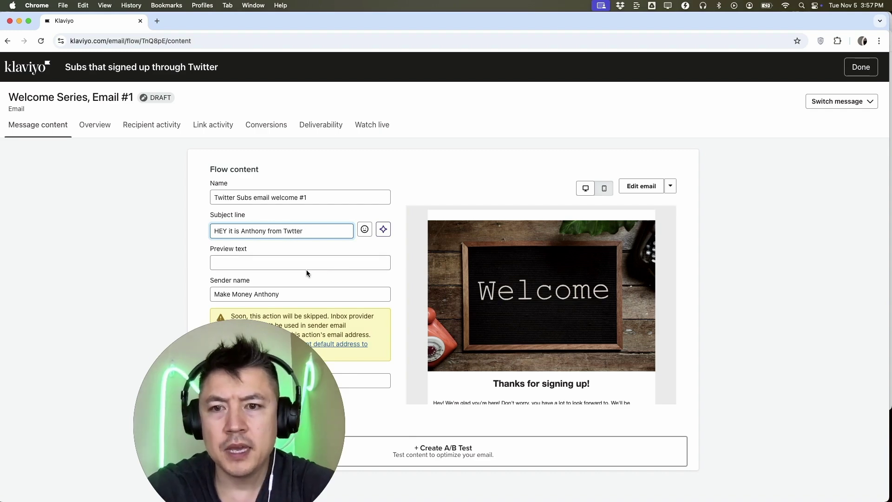
click(275, 266)
text(this is so cool!)
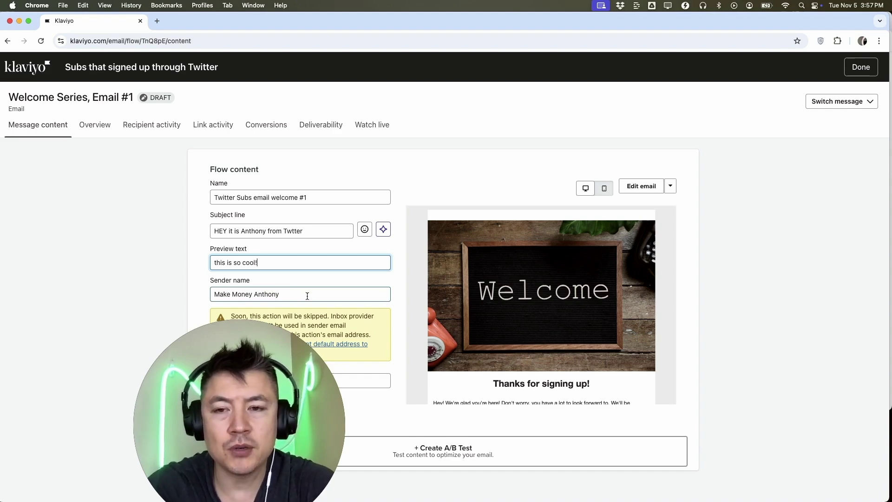
Open the email in the template editor and inspect its header bar, welcome image and "Thanks for signing up!" text block
scroll(319, 297, down, 1)
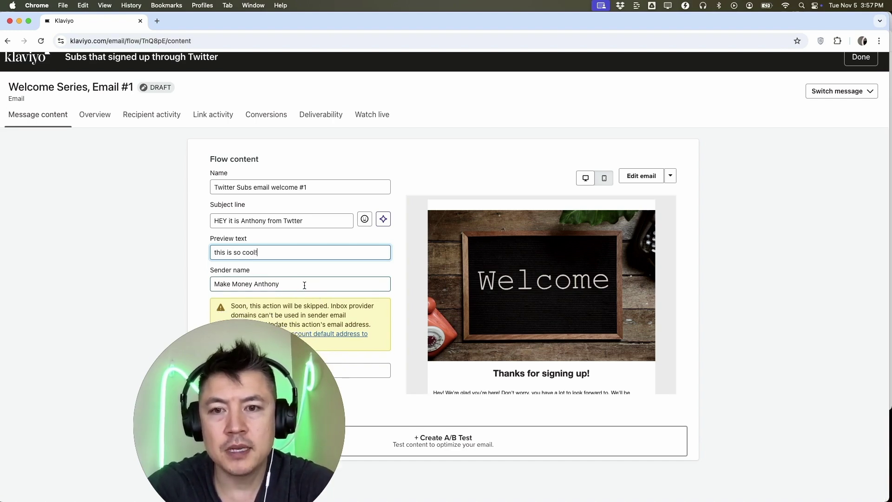
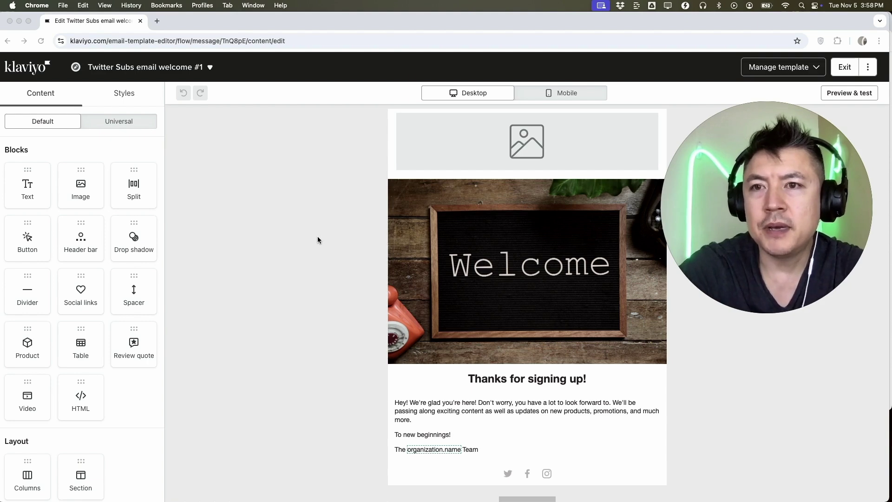
click(357, 278)
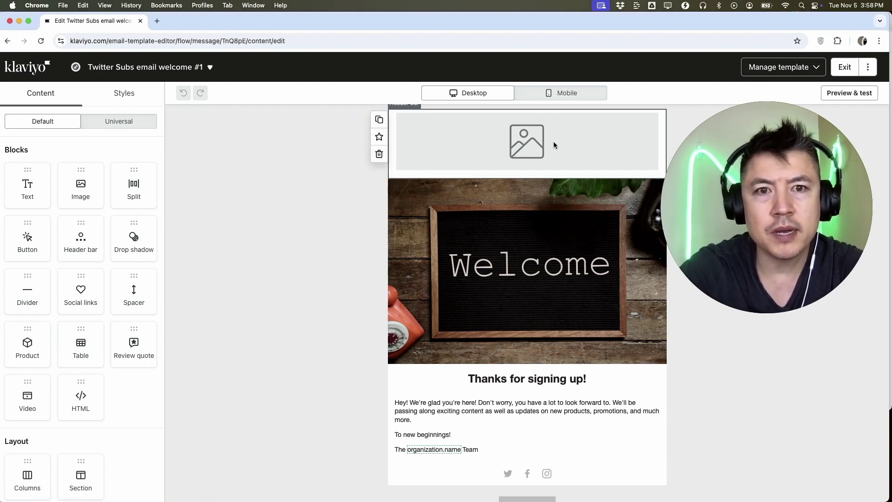
click(521, 251)
click(475, 148)
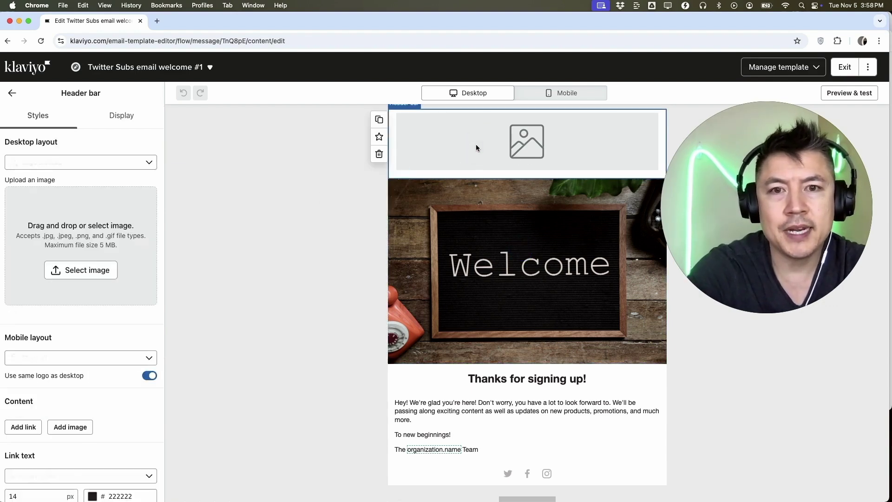
click(478, 228)
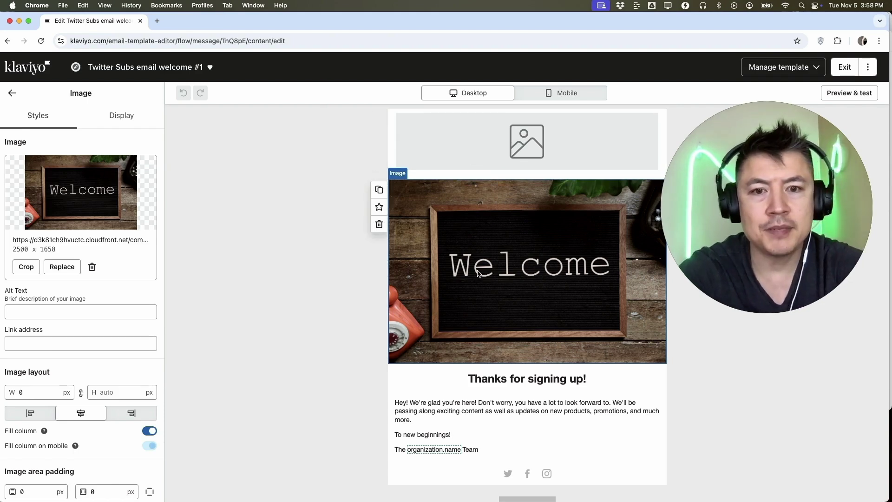
click(513, 380)
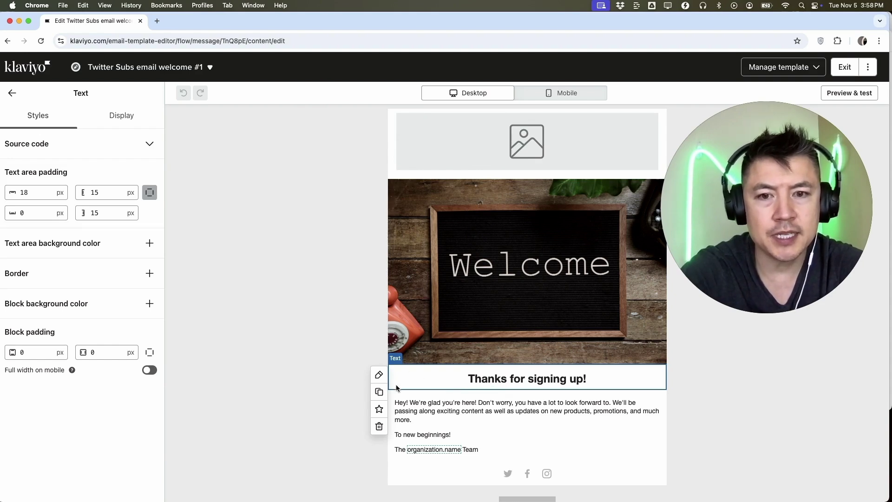
Replace the heading with "hey this is" plus the sender's first name, and swap the welcome image for the "How much YouTube pays?" thumbnail
double_click(515, 384)
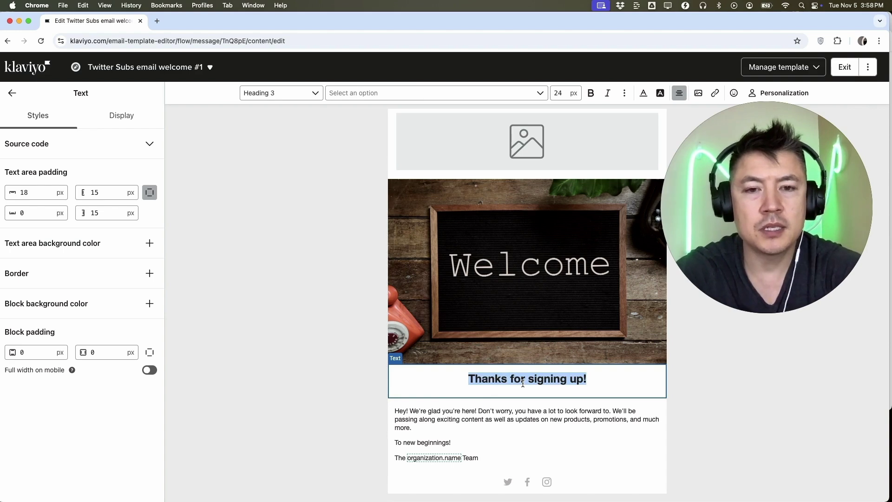
text(hey this is Anthony)
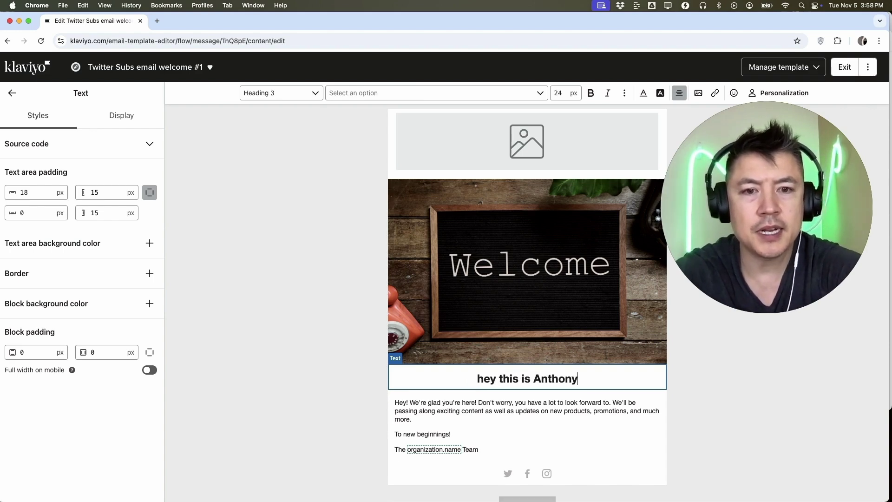
click(511, 266)
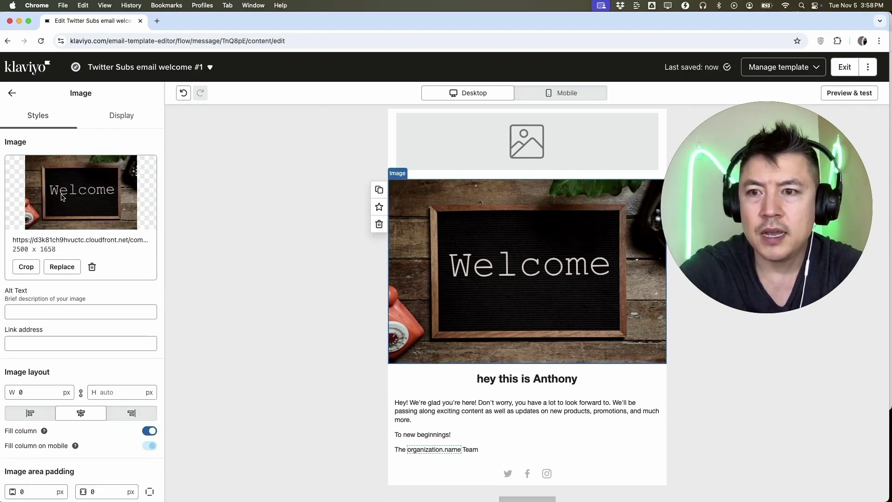
click(62, 267)
click(852, 291)
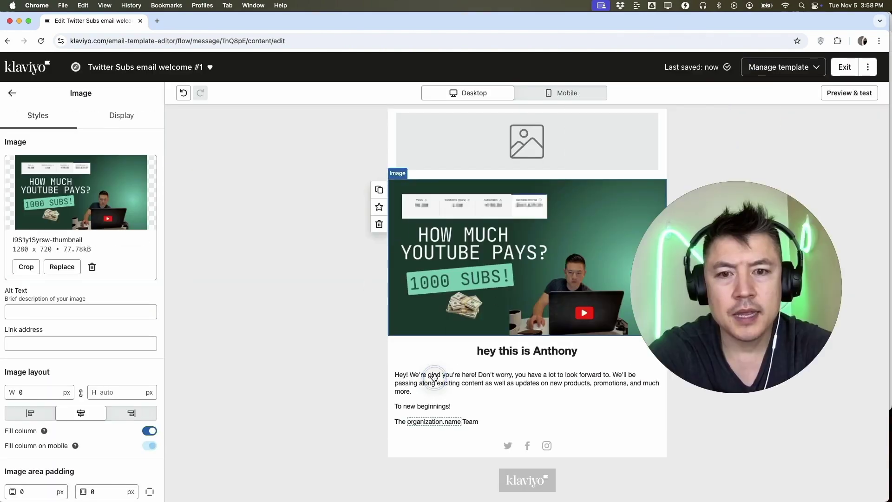
Replace the opening paragraph of the body text with "What are you waiting for!?"
click(456, 387)
triple_click(456, 377)
text(What )
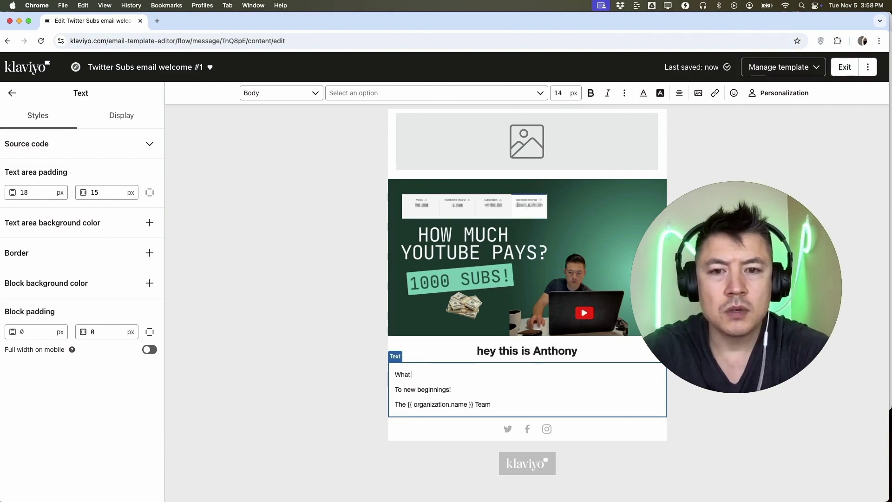
text(are you waiting for!?)
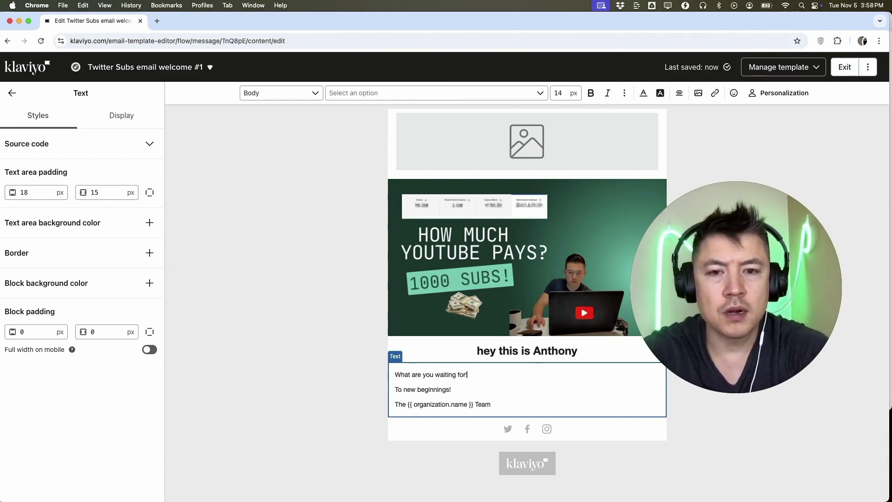
Format all three lines of body text at 30 px, centered, in red (D80E0E)
click(508, 405)
drag(514, 404, 370, 358)
click(564, 92)
text(30)
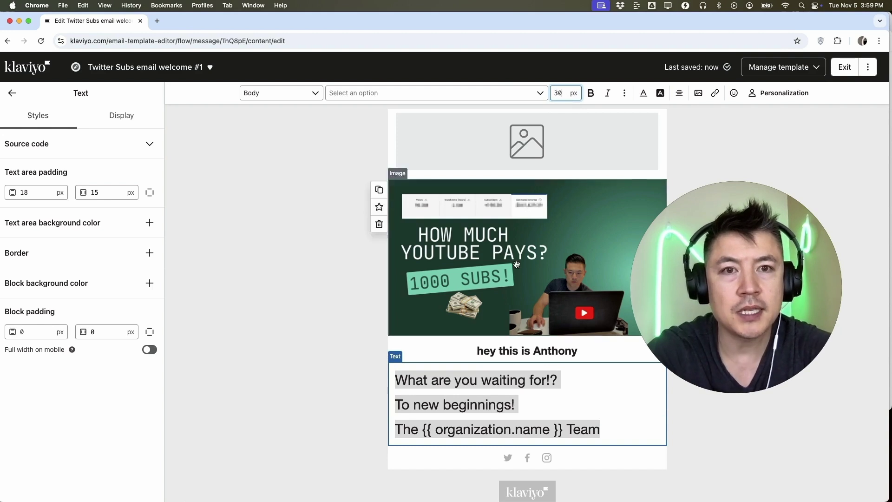
click(680, 96)
click(696, 111)
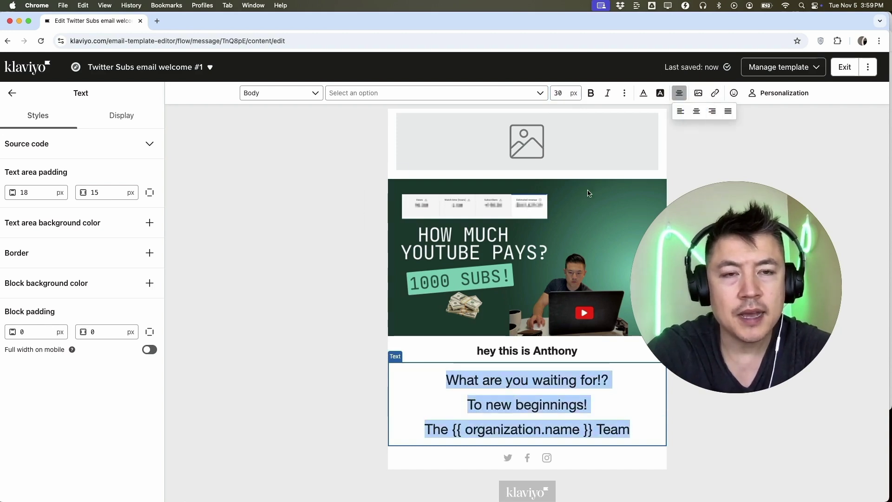
click(644, 95)
drag(678, 124, 728, 118)
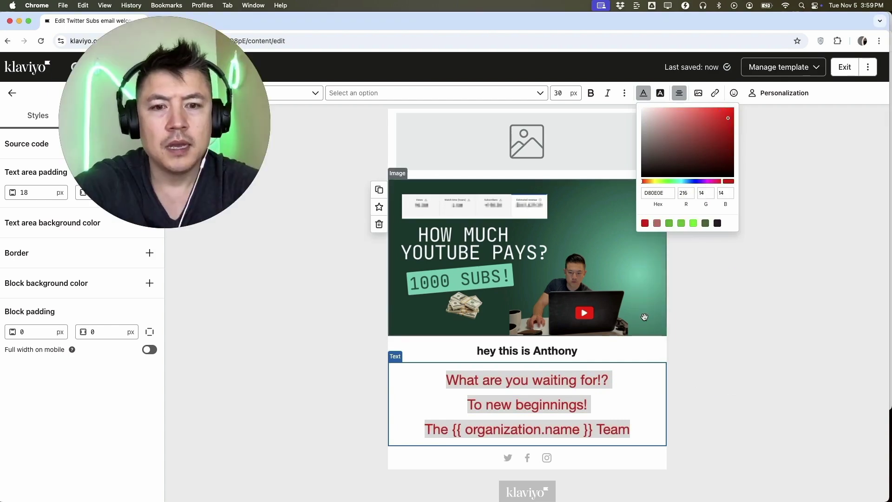
Look through the existing icons of the social links block and add a YouTube icon after Instagram
click(541, 461)
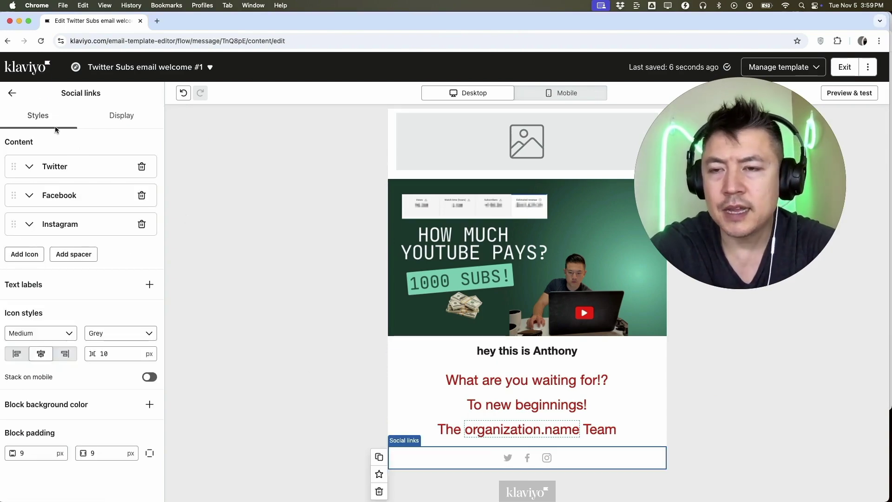
click(29, 167)
click(28, 215)
click(34, 160)
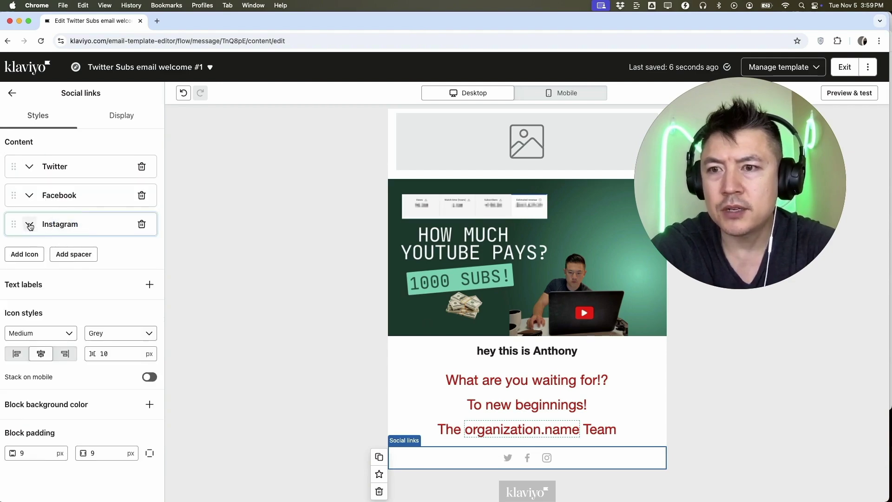
click(41, 225)
click(97, 220)
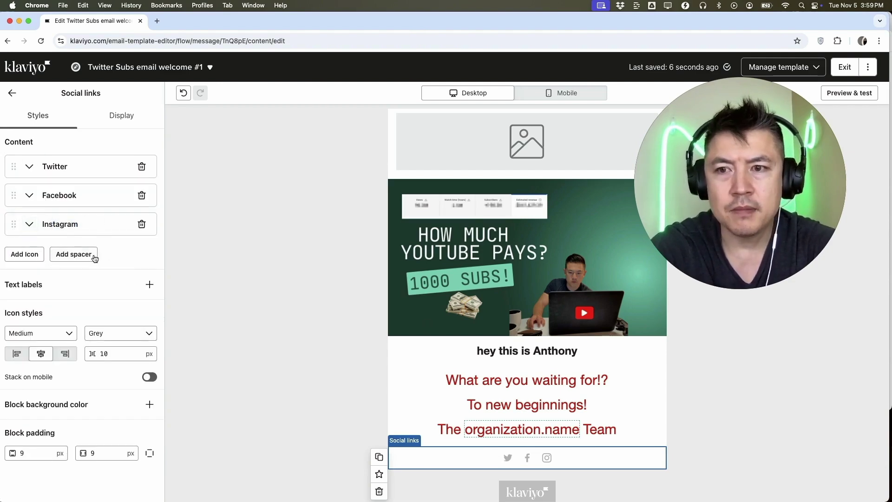
click(31, 253)
click(31, 253)
click(61, 271)
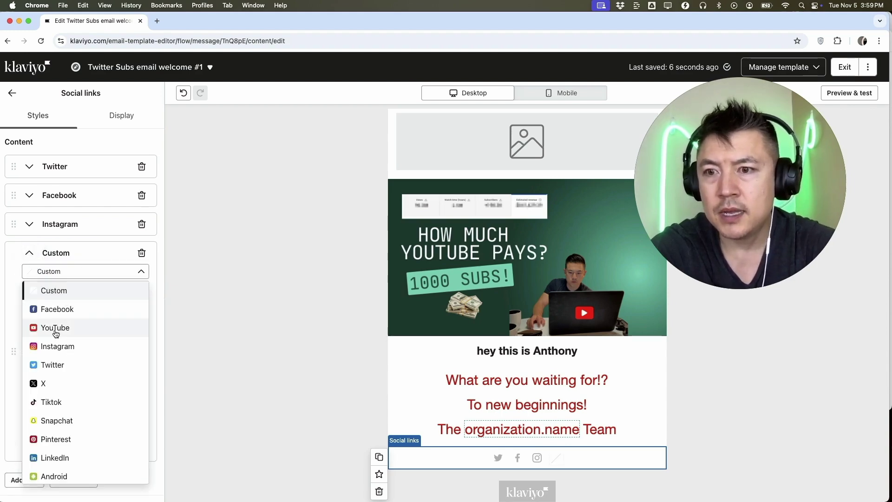
click(54, 331)
click(61, 299)
click(122, 115)
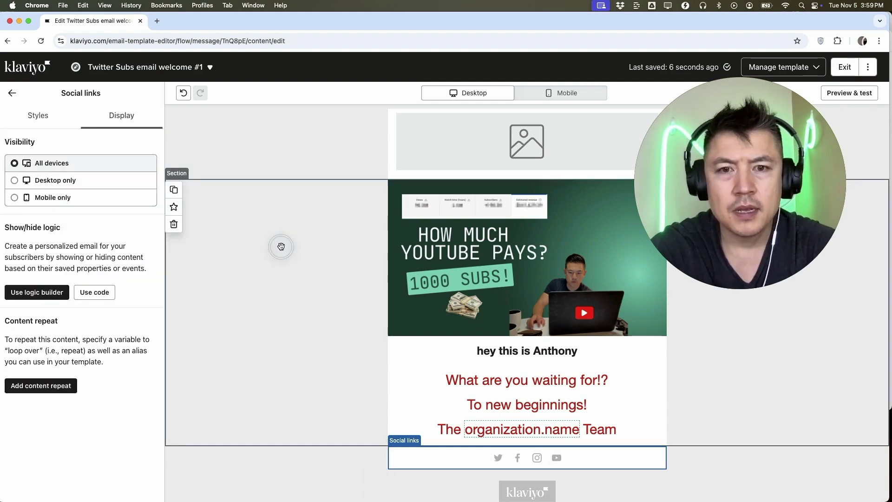
Insert an HTML block between the body text and the social links, and clear its placeholder code
click(281, 245)
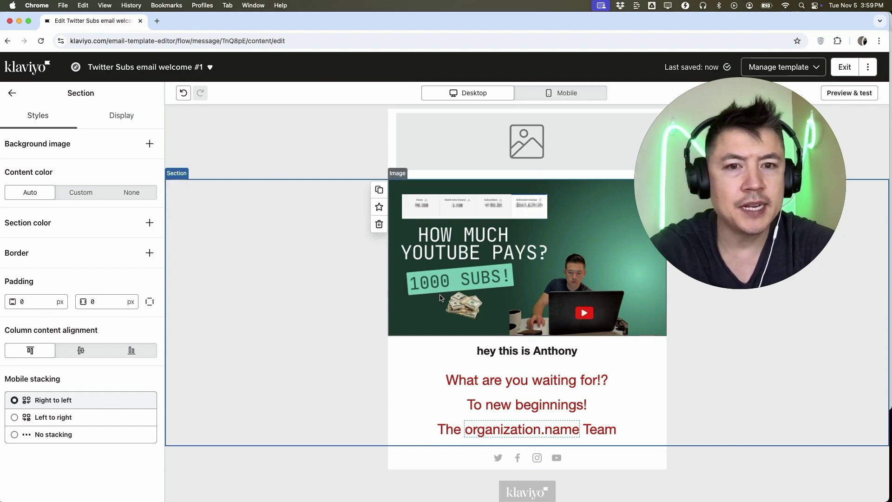
click(11, 94)
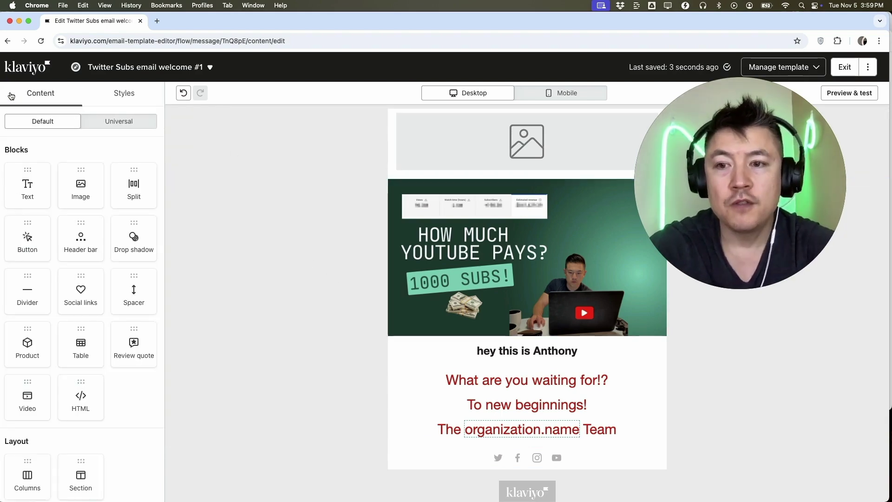
drag(78, 393, 457, 427)
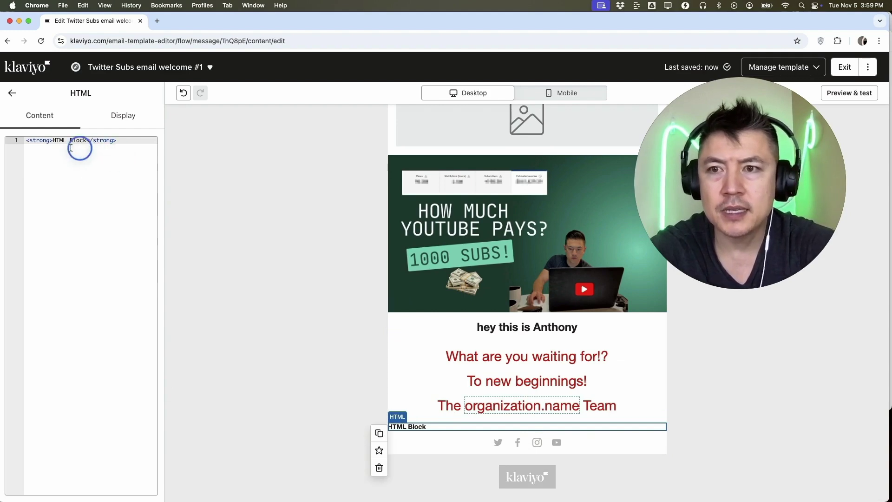
key(super+a)
key(BackSpace)
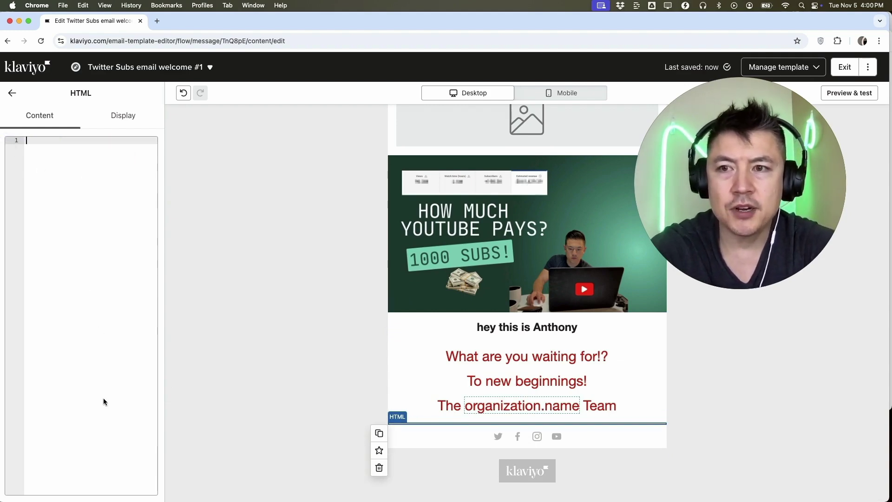
click(12, 95)
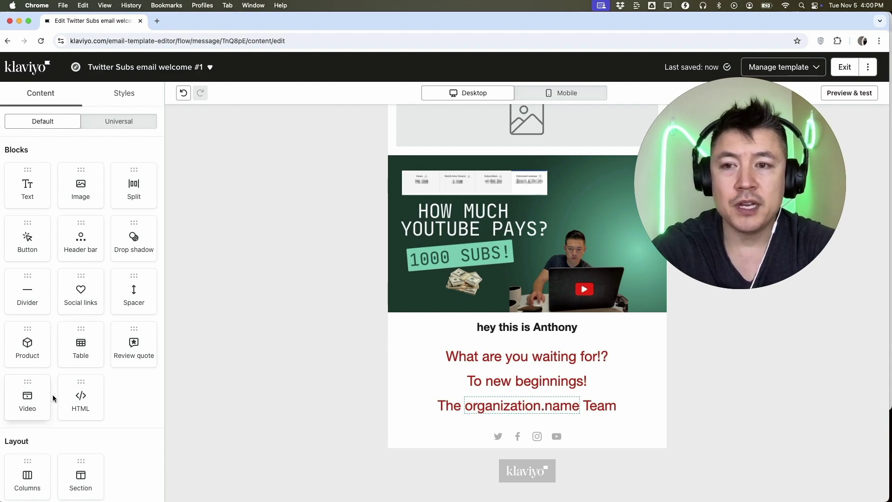
Try out the Video block and view the settings of the Klaviyo branding badge below the email
drag(33, 399, 349, 364)
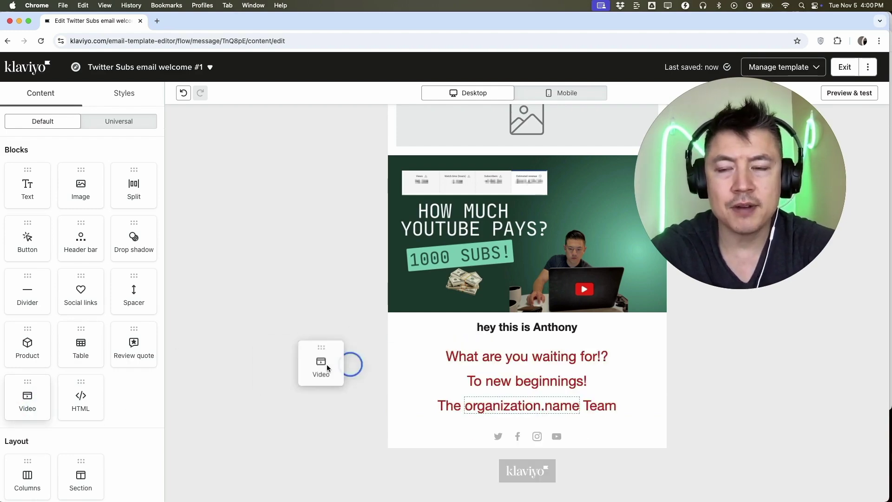
click(528, 472)
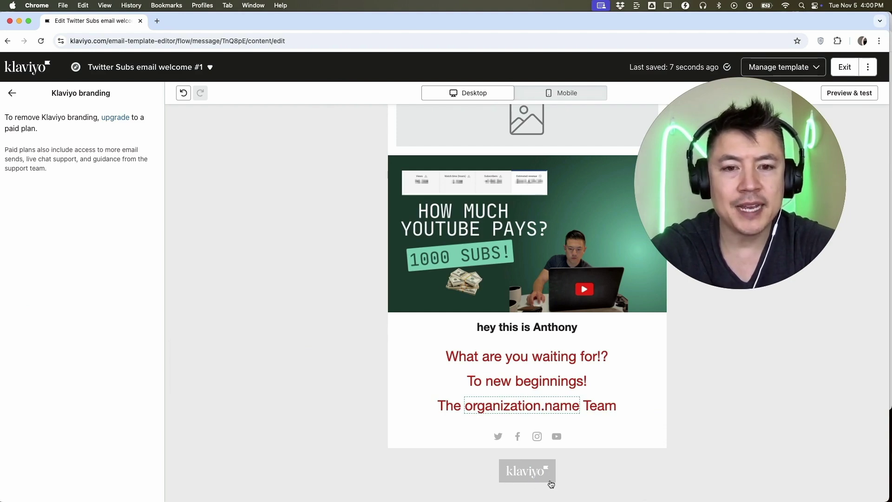
scroll(546, 356, up, 1)
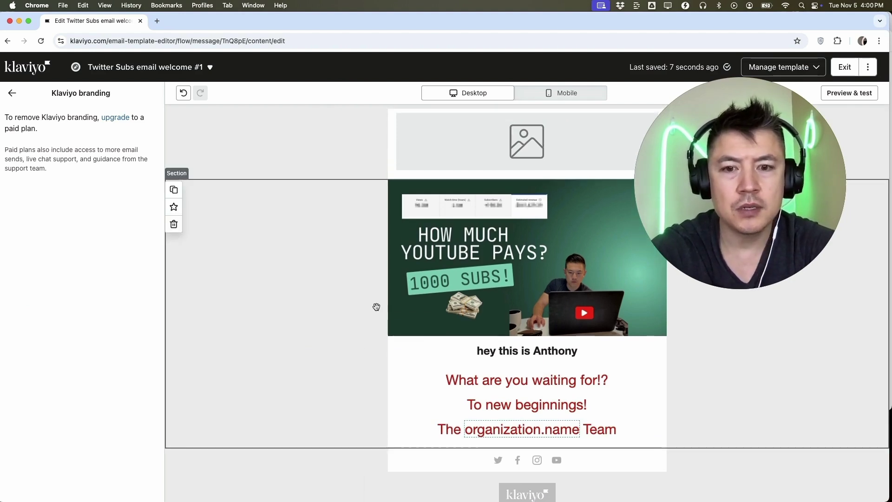
click(260, 249)
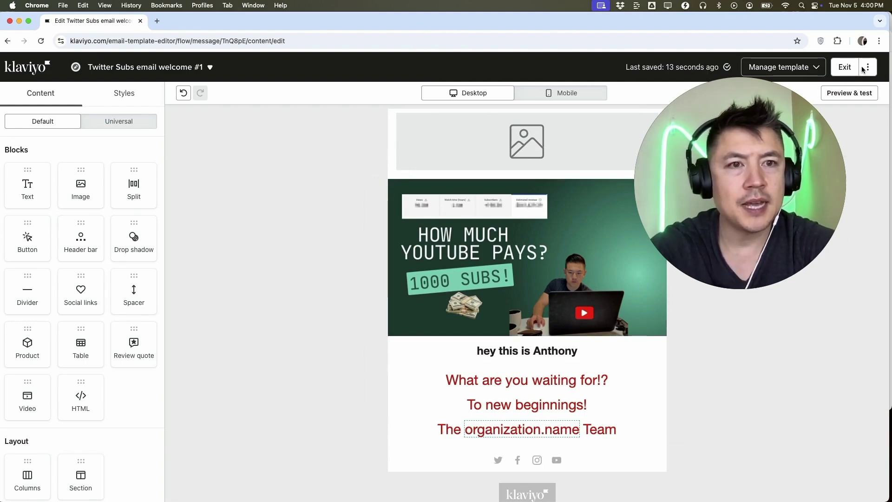
Look at the template management options, exit the email editor and return to the flow
click(779, 72)
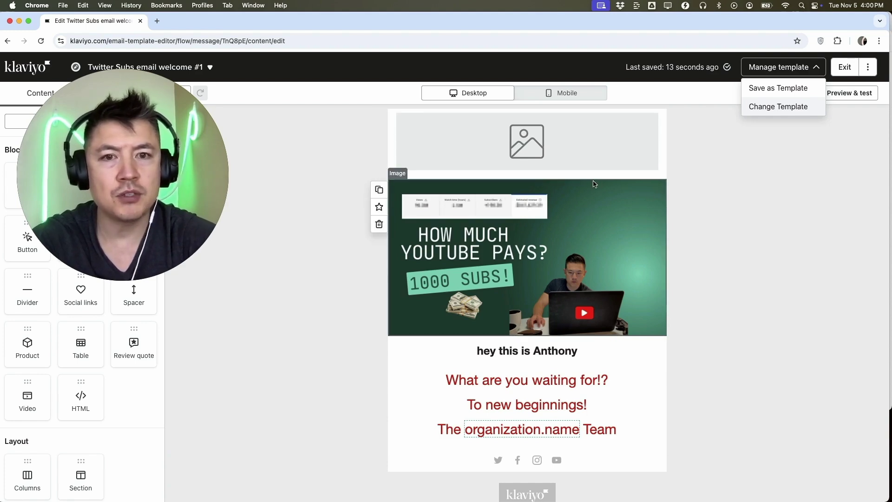
click(844, 67)
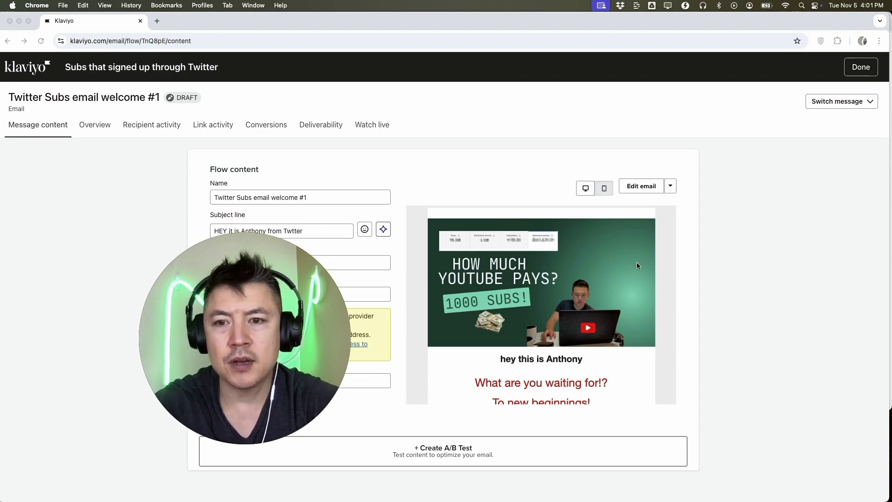
click(860, 67)
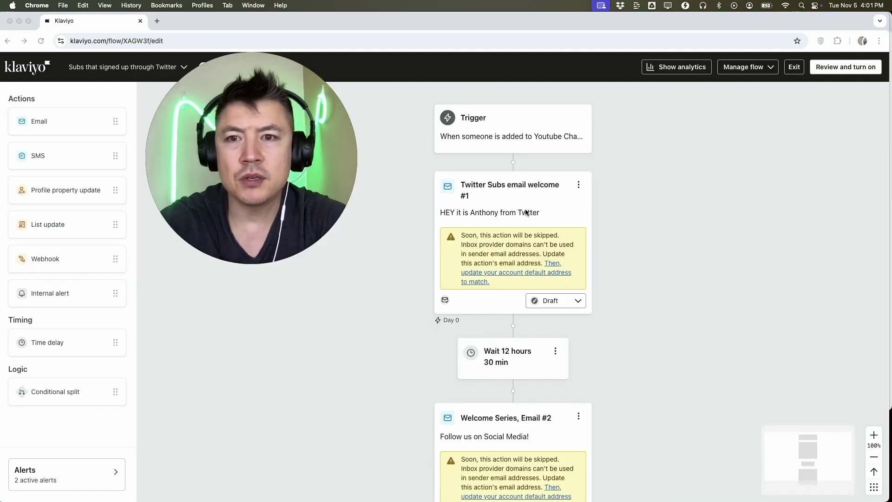
Review the flow from its trigger through both emails and the delay to the end
scroll(498, 239, down, 1)
scroll(504, 195, down, 1)
scroll(506, 157, up, 1)
scroll(511, 210, down, 2)
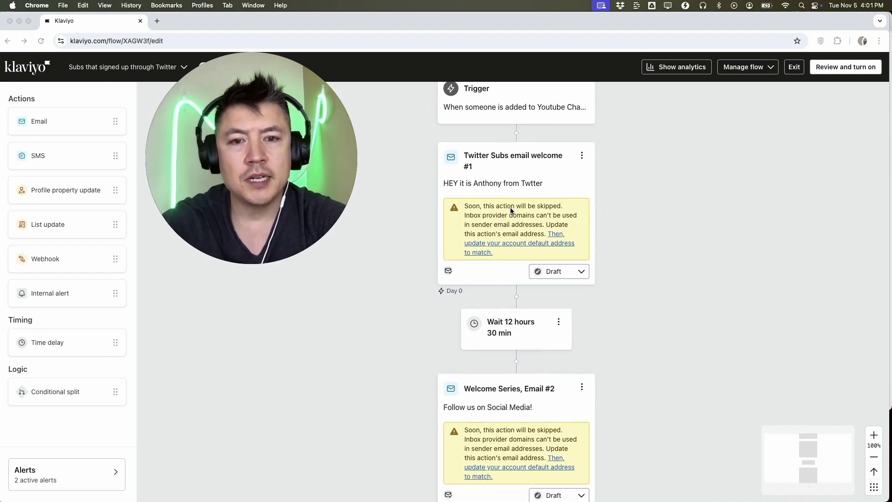
scroll(511, 210, down, 3)
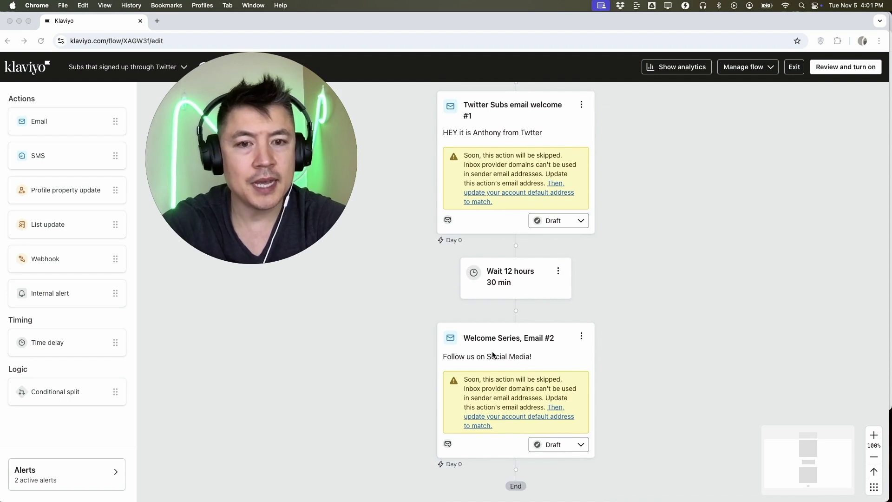
scroll(521, 374, down, 2)
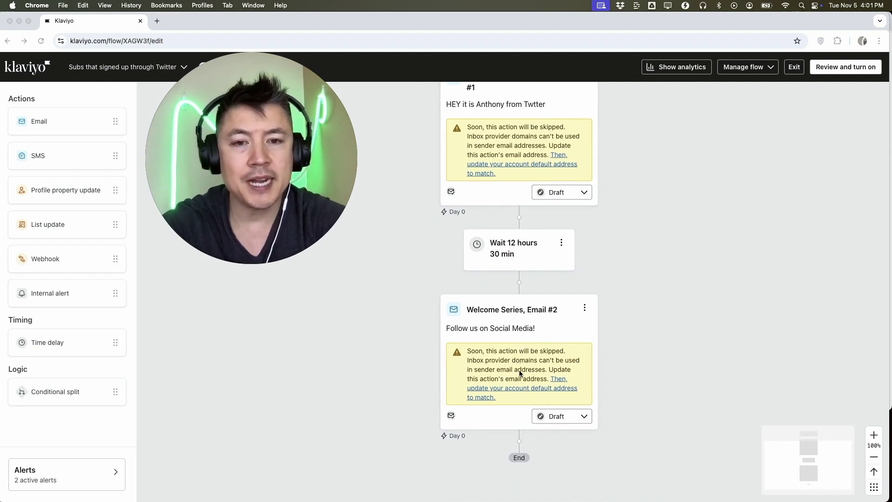
scroll(564, 356, up, 6)
scroll(563, 357, up, 1)
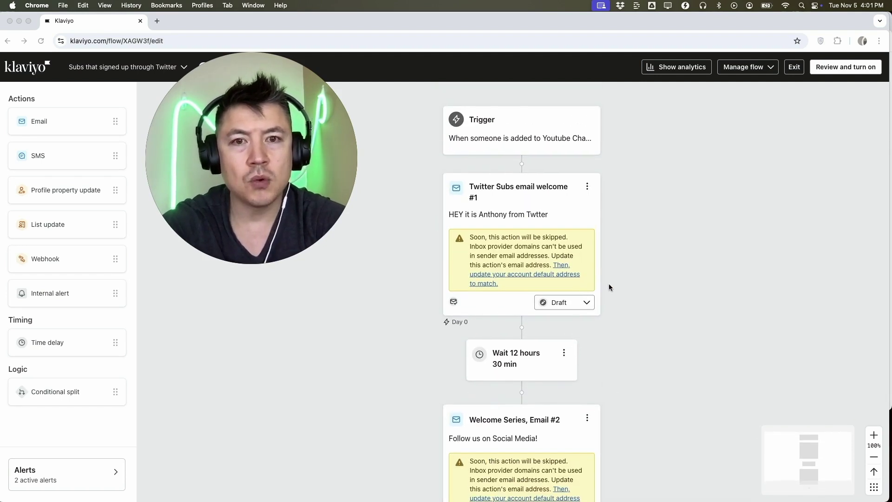
scroll(599, 274, down, 3)
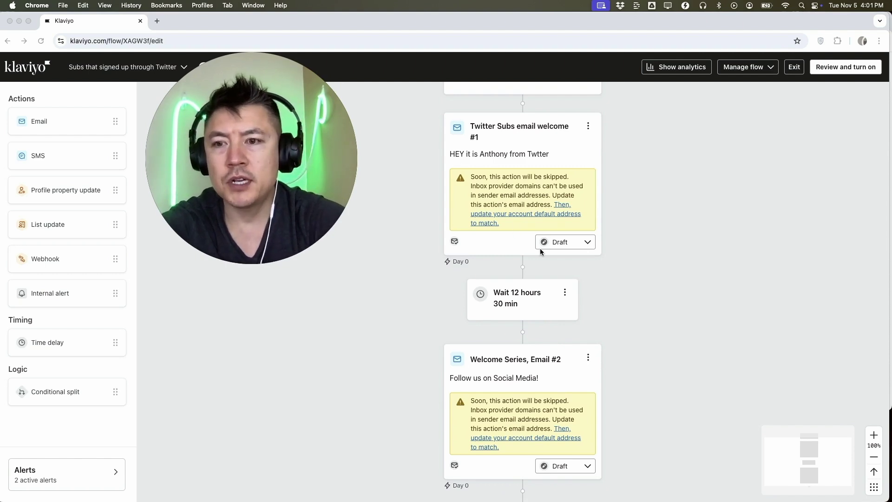
Set the status of all actions in the flow to Live with immediate effect, and save it
click(836, 70)
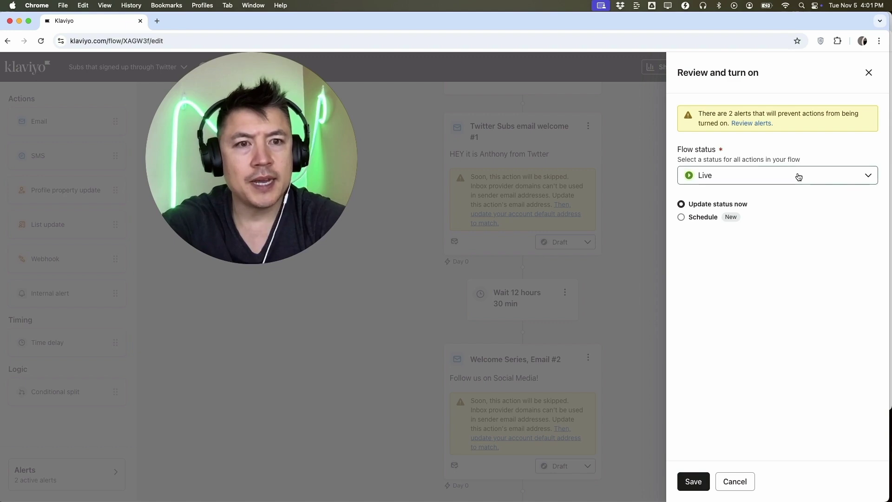
click(762, 180)
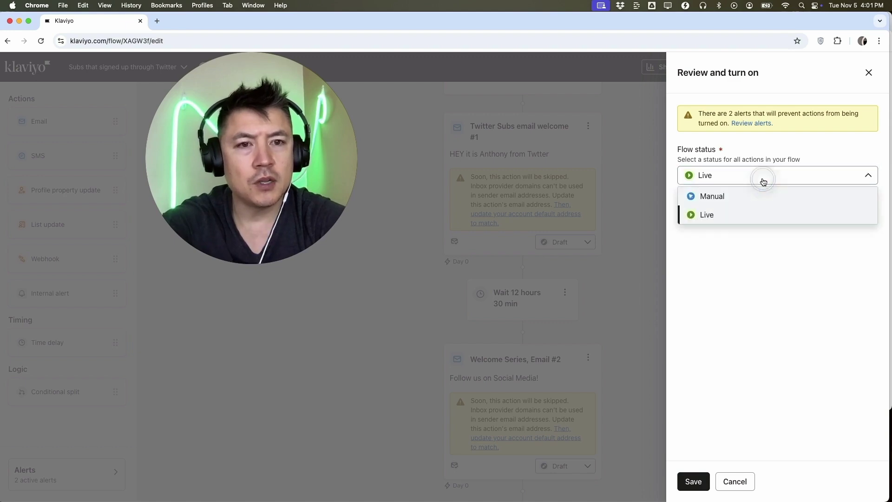
click(735, 216)
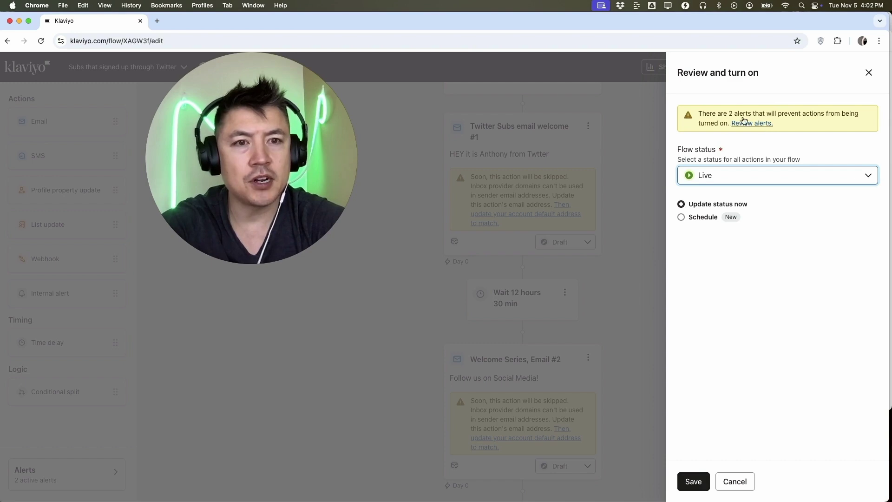
click(694, 481)
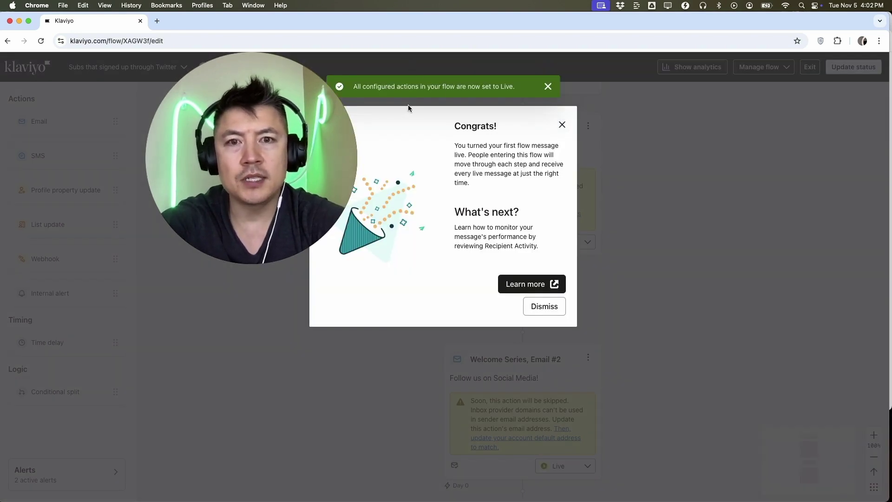
Dismiss the congratulations dialog and the status notification, and exit the flow editor to the flows list
click(562, 125)
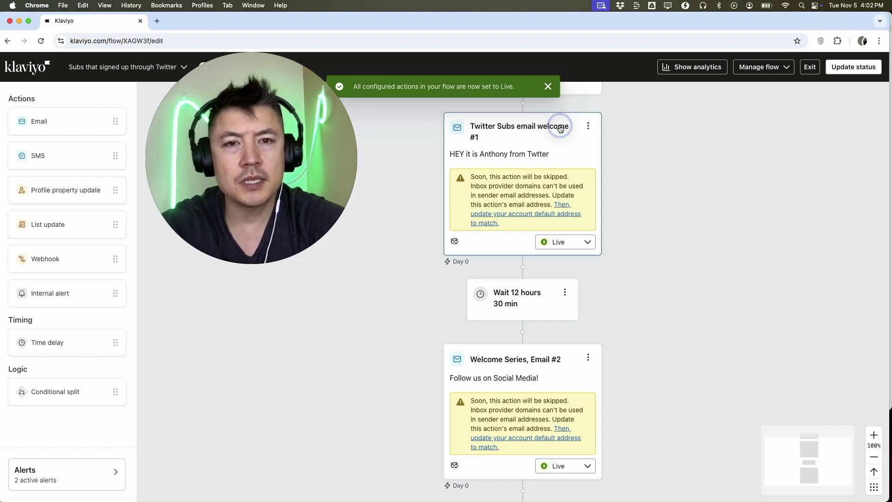
click(548, 87)
click(810, 69)
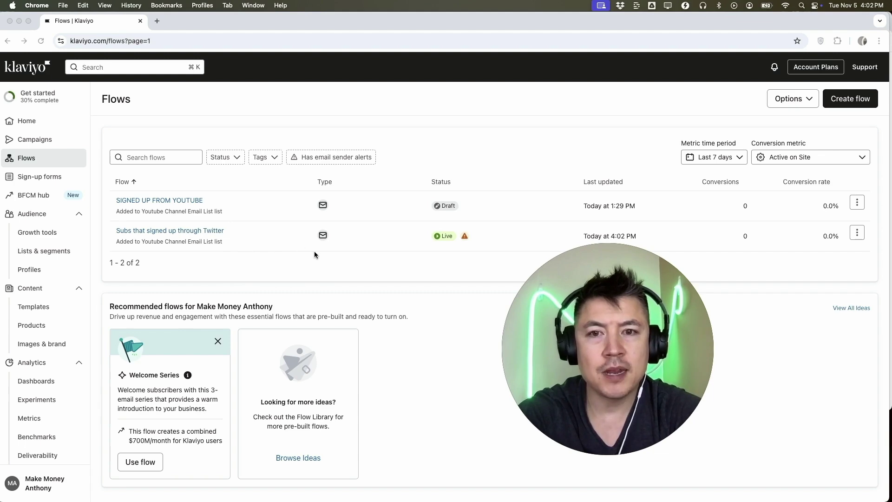
Open the flow "Subs that signed up through Twitter", insert a 25-minute time delay between the trigger and the first email, and save it
click(216, 230)
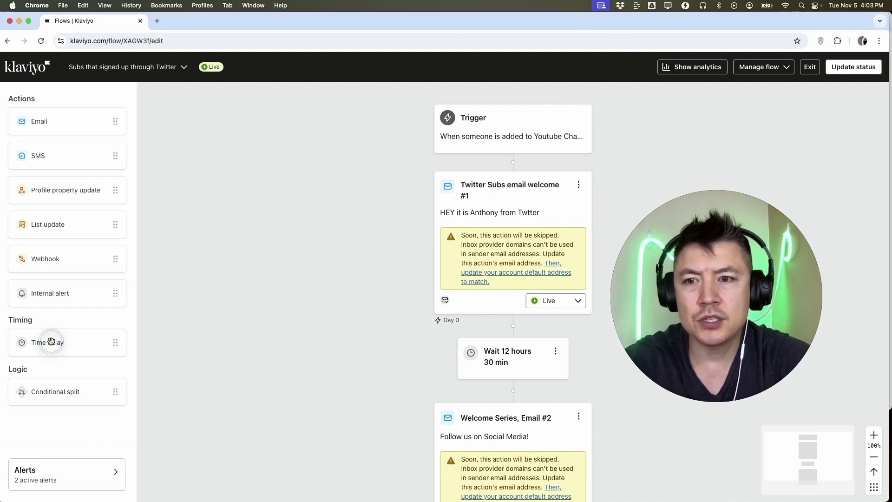
drag(68, 342, 511, 172)
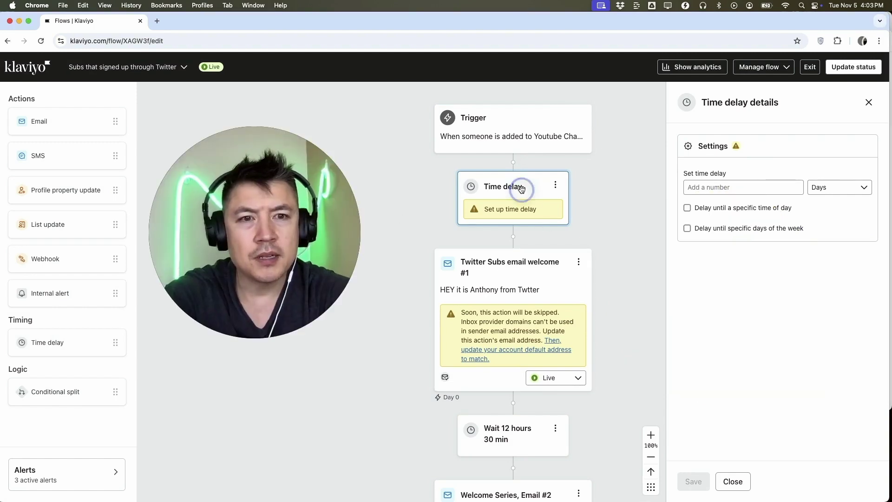
click(715, 185)
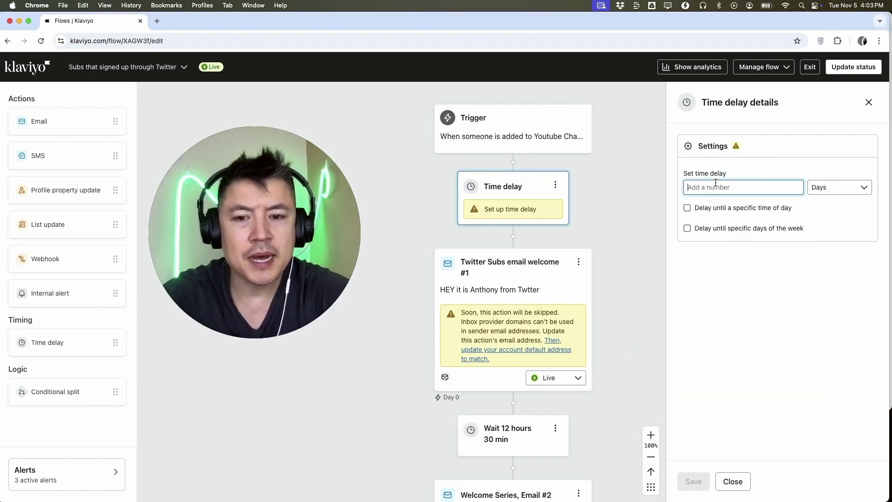
text(25)
click(842, 187)
click(830, 243)
click(692, 481)
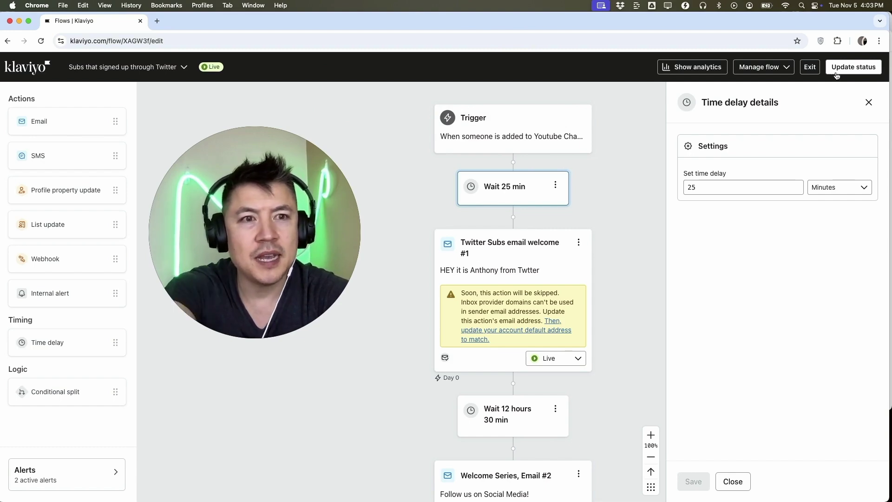
Exit to the flows list, reopen the "Subs that signed up through Twitter" flow and review its sequence
click(810, 67)
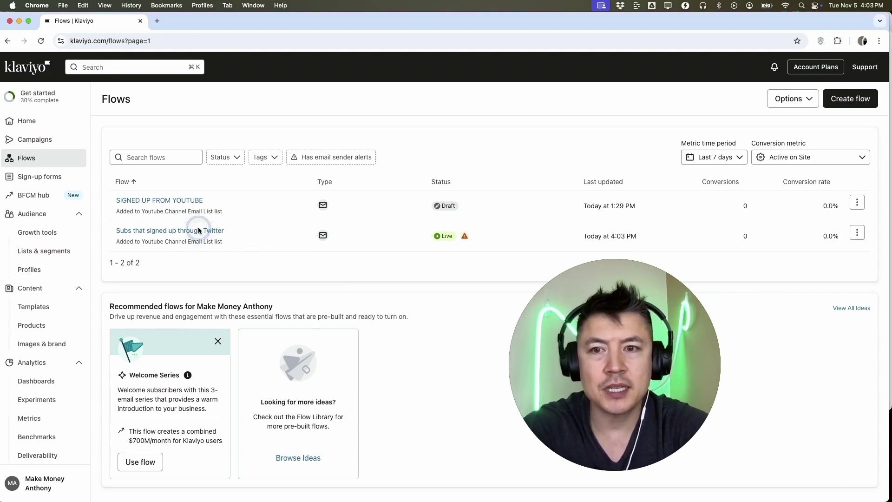
click(176, 230)
scroll(316, 291, down, 7)
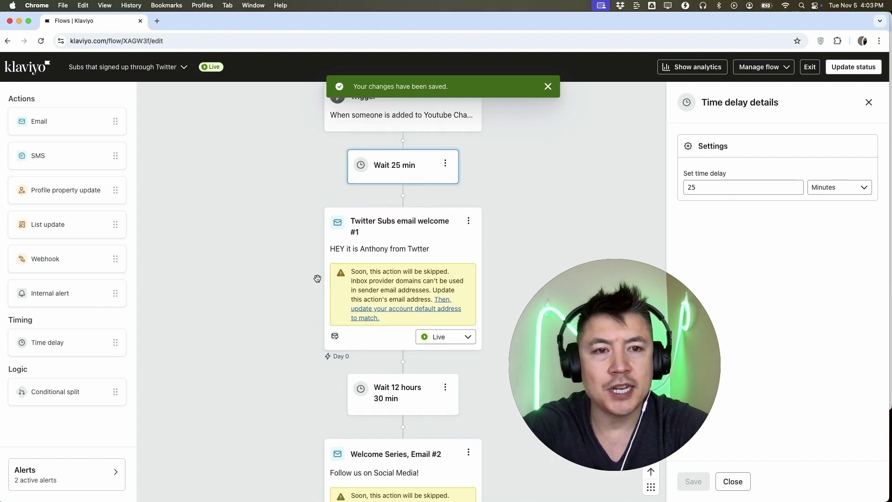